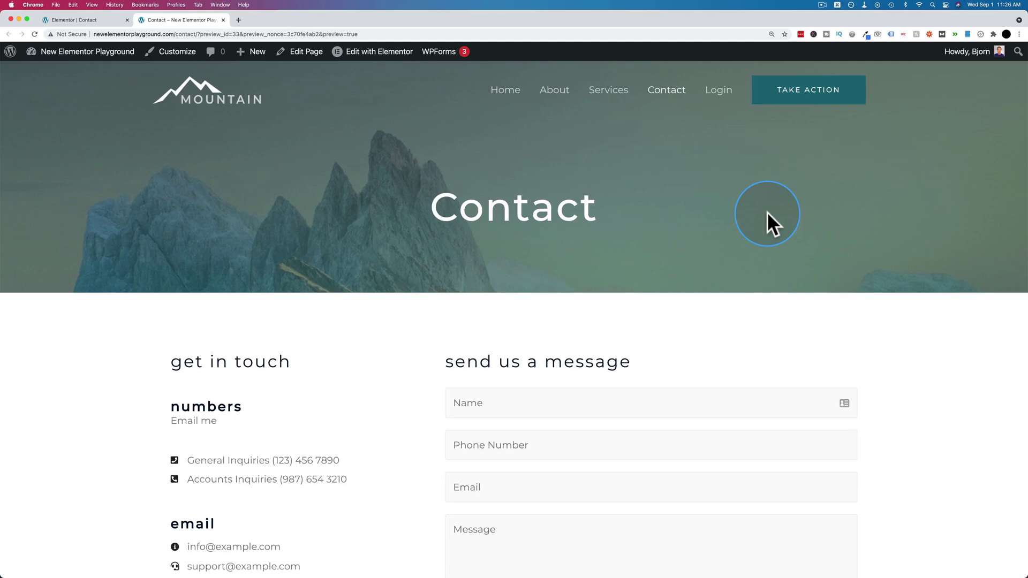
Step: Open the prefilled message from the Email me link and check its recipient and three-line body
{"action": "scroll", "coordinate": [316, 364], "scroll_direction": "down", "scroll_amount": 3}
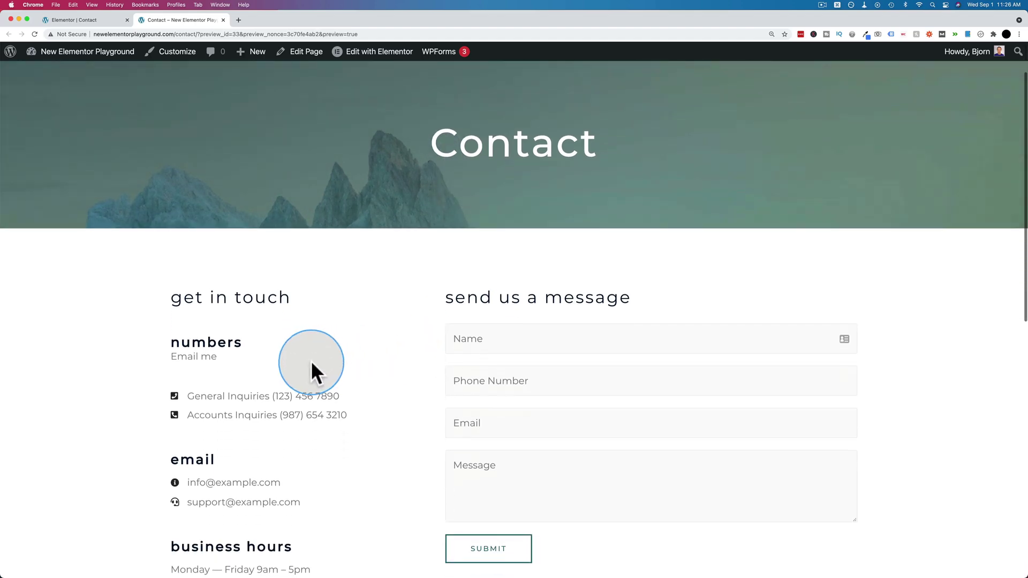
{"action": "left_click", "coordinate": [185, 364]}
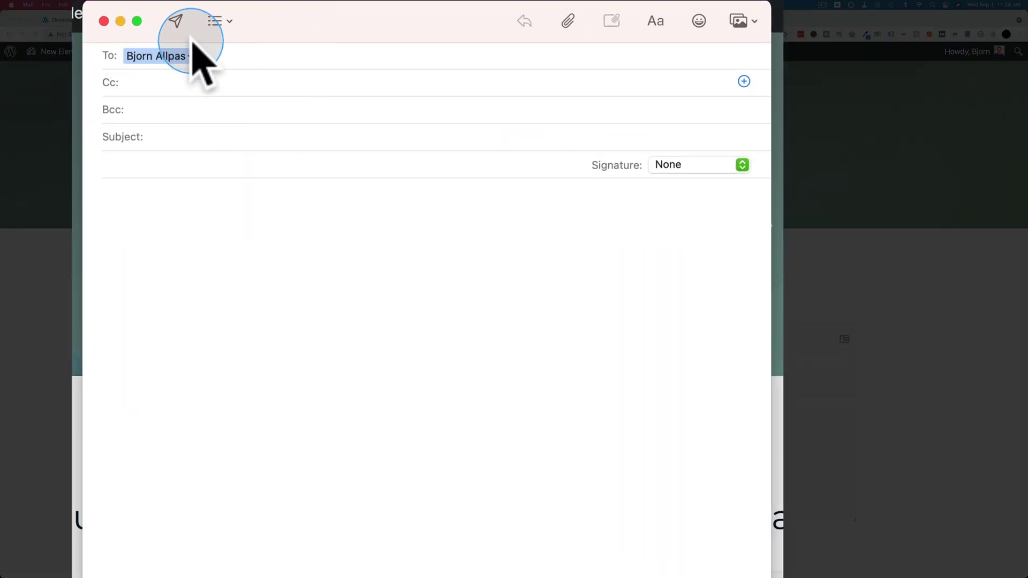
{"action": "left_click", "coordinate": [183, 57]}
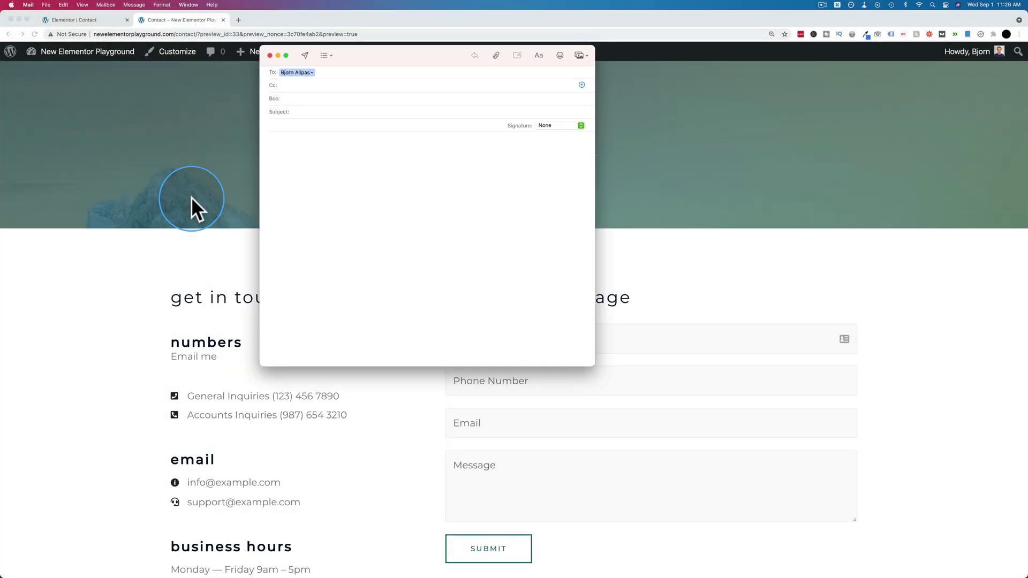
{"action": "left_click", "coordinate": [191, 197]}
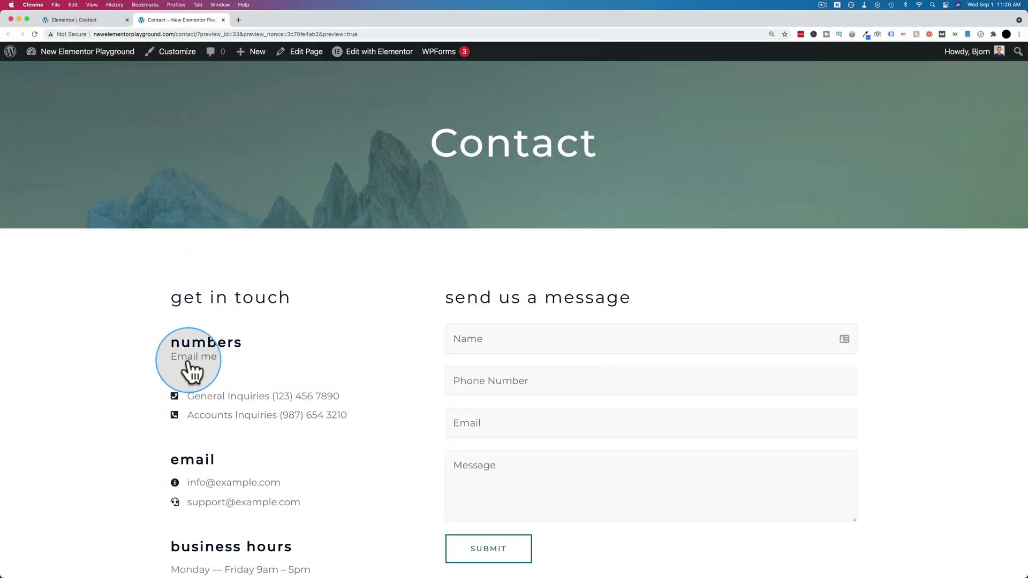
{"action": "left_click", "coordinate": [212, 350]}
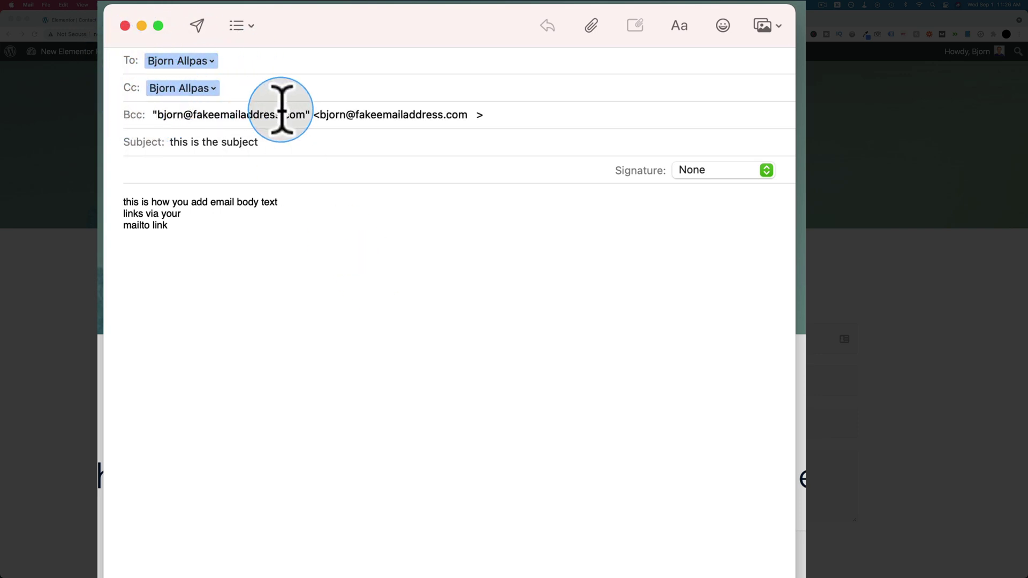
{"action": "left_click_drag", "start_coordinate": [211, 227], "coordinate": [110, 202]}
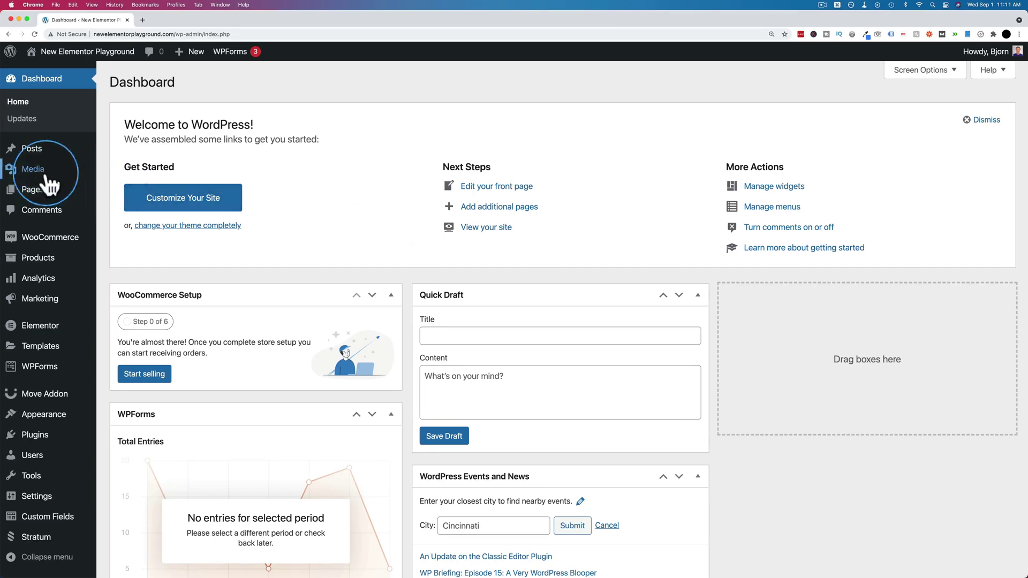
Step: Go to the site's Pages list to reach the Contact page
{"action": "left_click", "coordinate": [33, 193]}
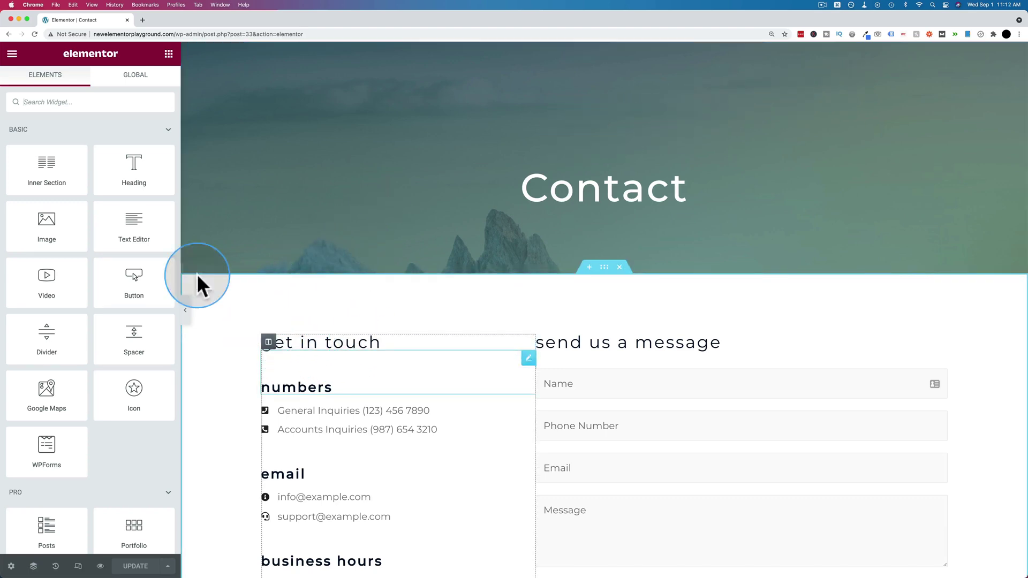
Step: Drop a Text Editor widget under the numbers heading and replace its placeholder with 'Email me'
{"action": "left_click_drag", "start_coordinate": [115, 220], "coordinate": [321, 365]}
{"action": "left_click", "coordinate": [73, 239]}
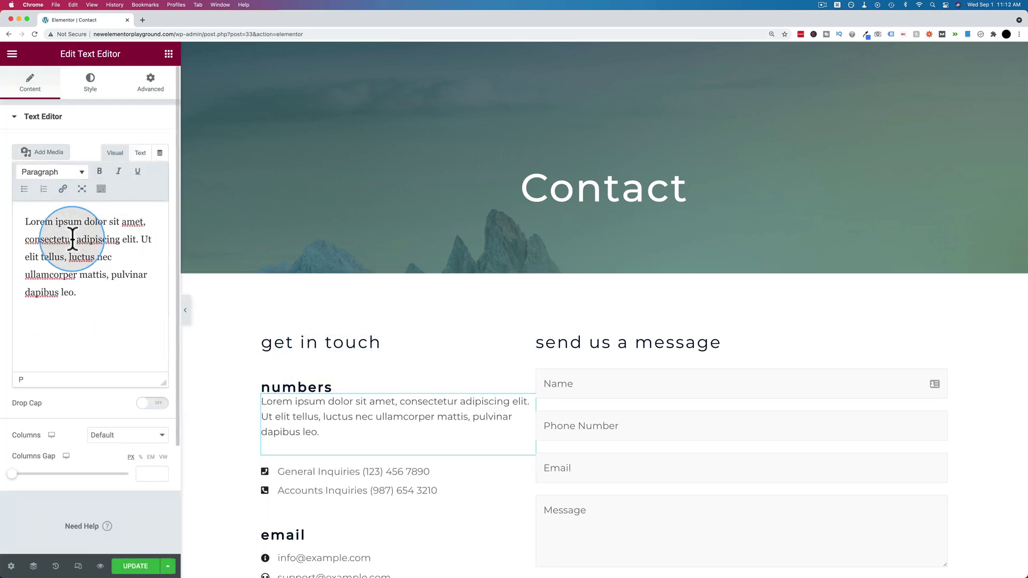
{"action": "key", "text": "ctrl+a"}
{"action": "type", "text": "EM"}
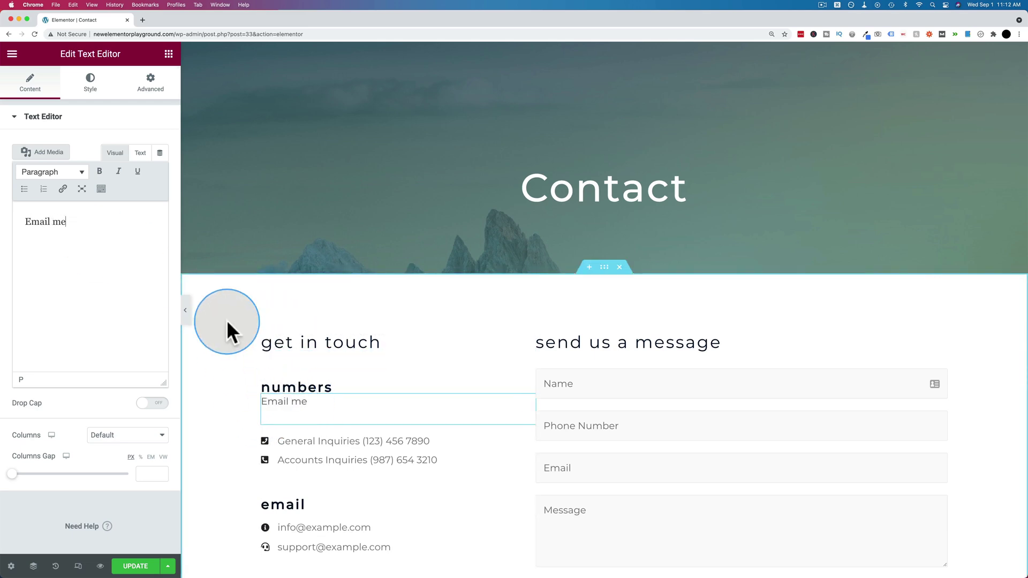
{"action": "scroll", "coordinate": [227, 320], "scroll_direction": "down", "scroll_amount": 5}
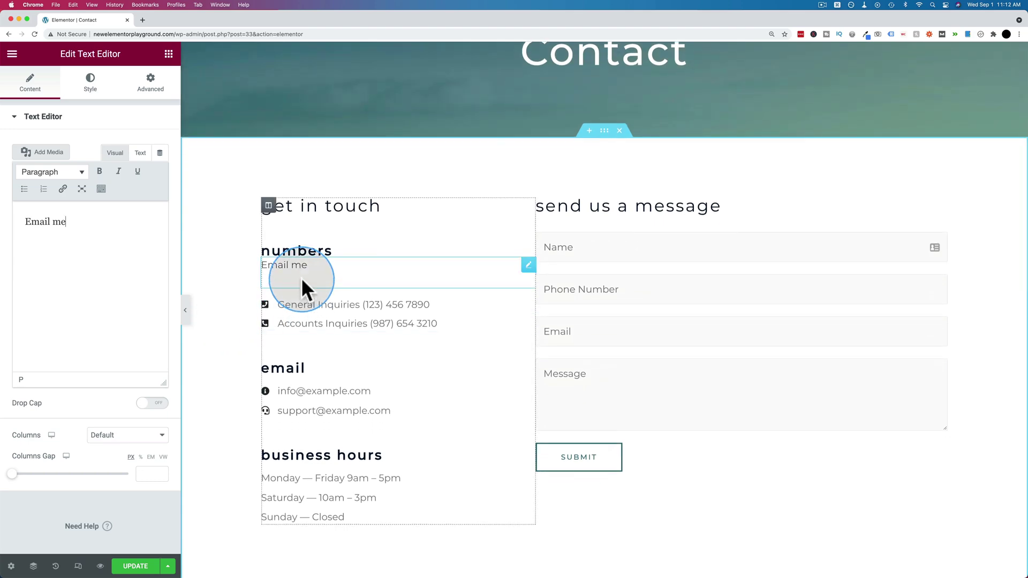
Step: Link the words 'Email me' to a mailto: address with the site's contact e-mail
{"action": "left_click", "coordinate": [298, 268]}
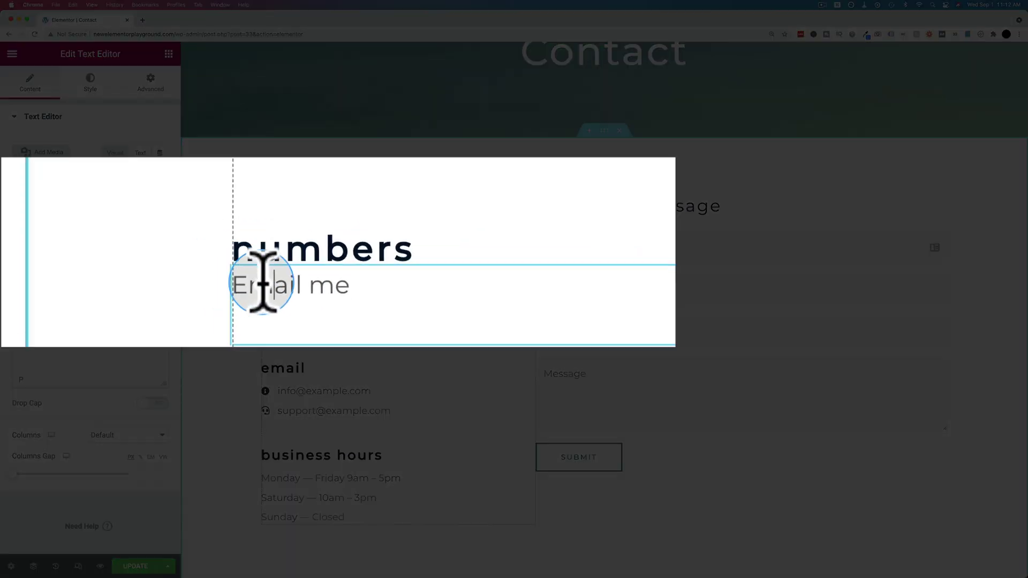
{"action": "left_click_drag", "start_coordinate": [259, 282], "coordinate": [332, 280]}
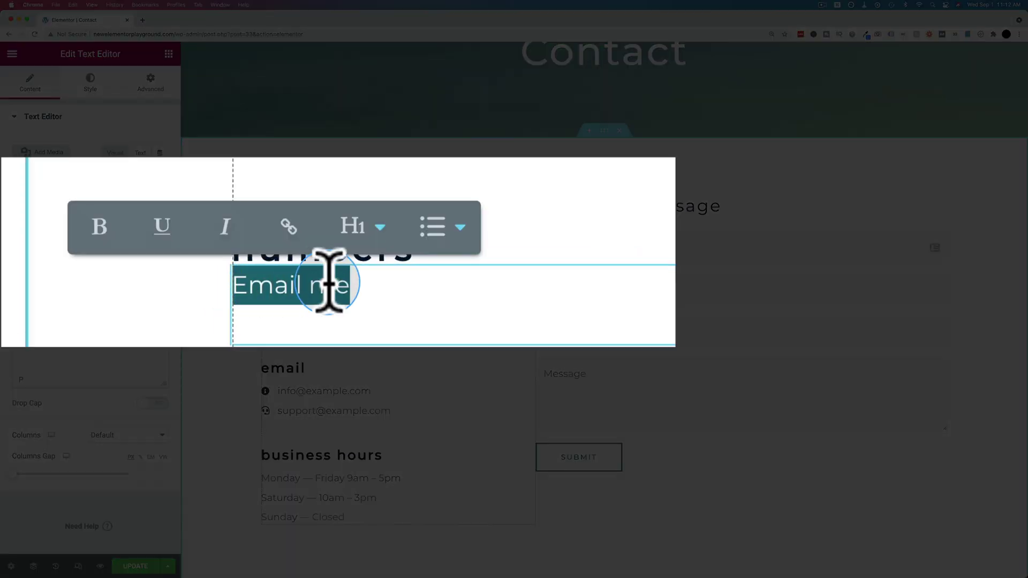
{"action": "left_click", "coordinate": [304, 227]}
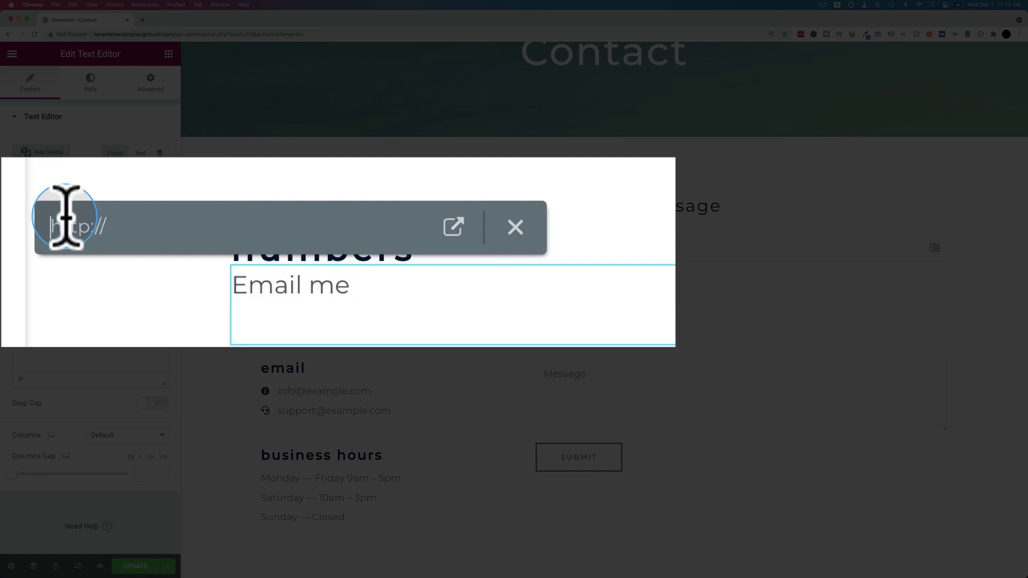
{"action": "left_click", "coordinate": [47, 225]}
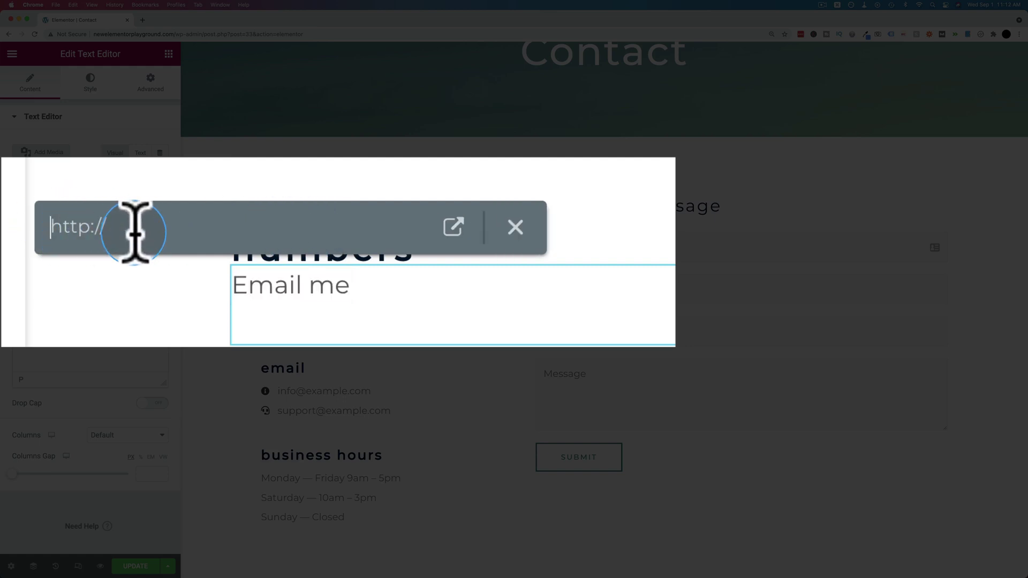
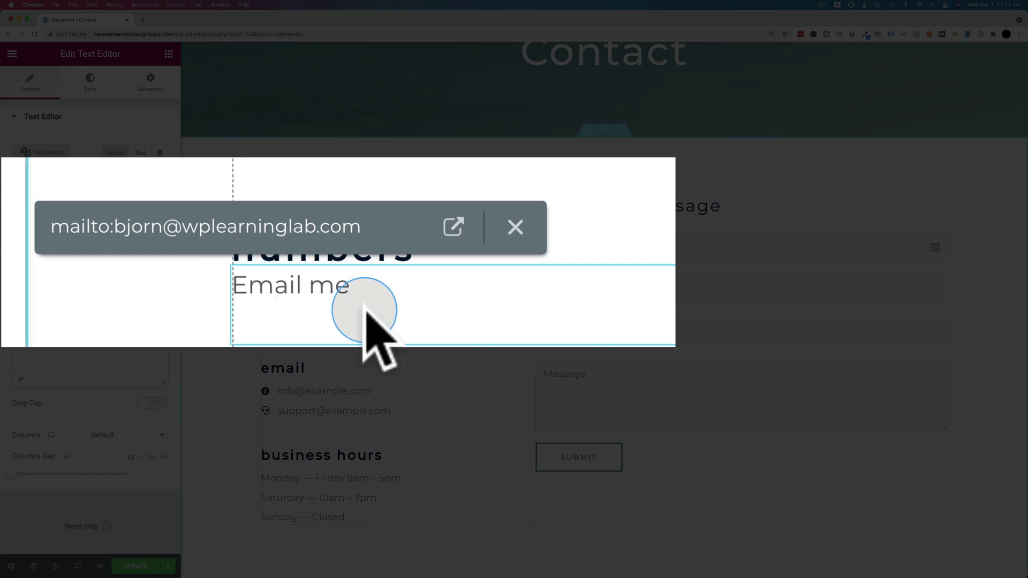
{"action": "key", "text": "Return"}
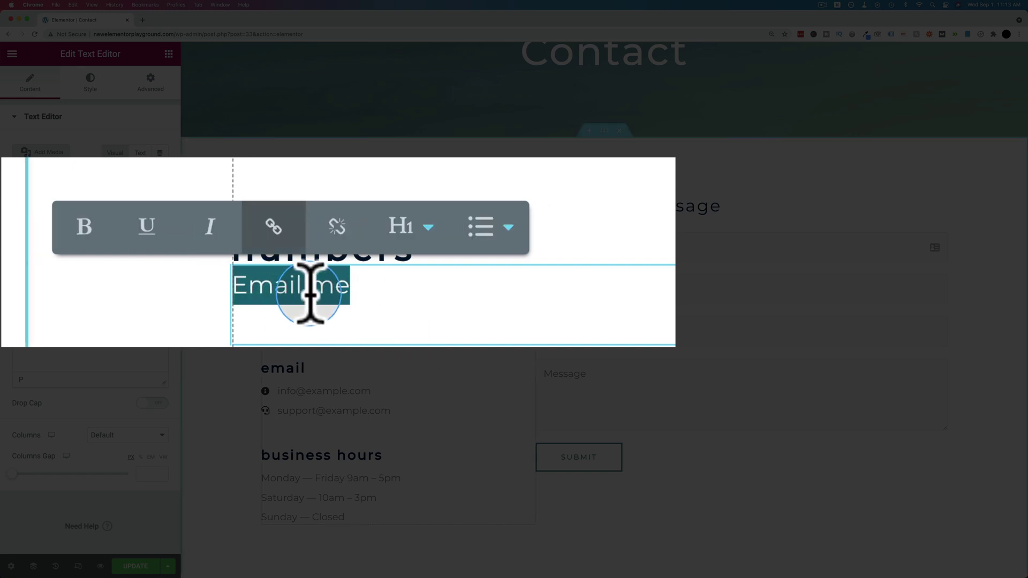
{"action": "left_click", "coordinate": [320, 271]}
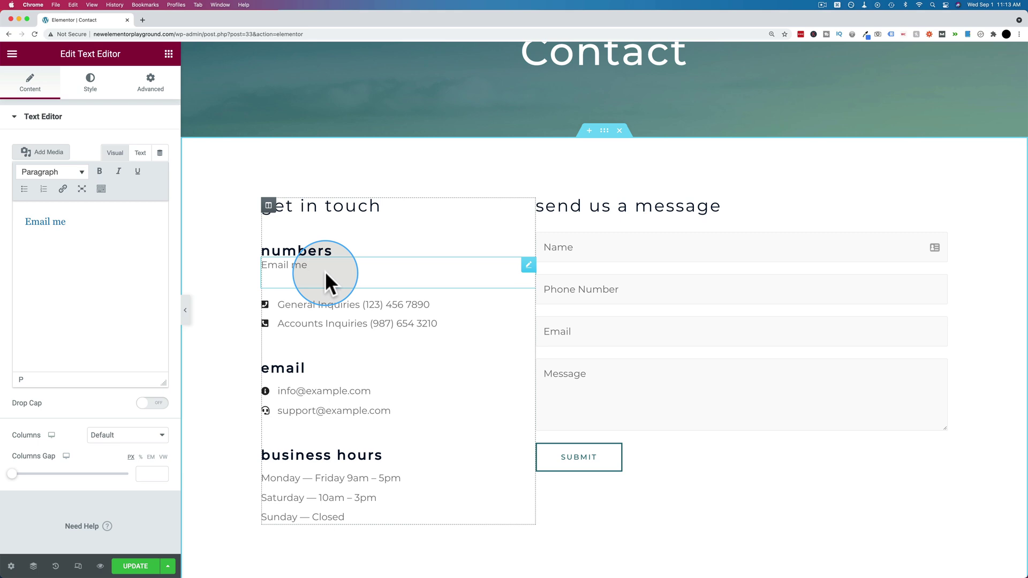
Step: Save the Contact page and verify Email me opens a Mail message to the site address
{"action": "left_click", "coordinate": [135, 567]}
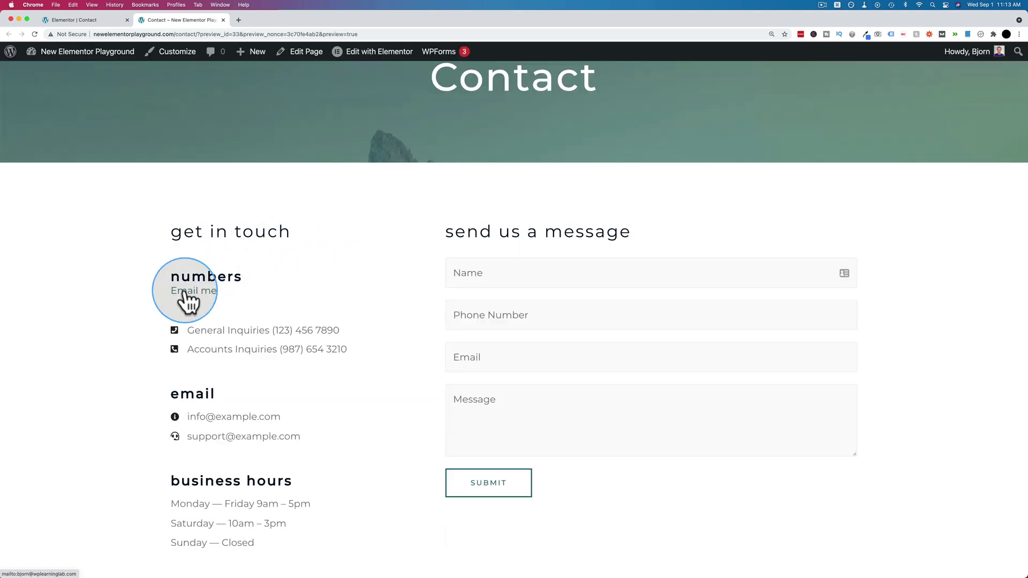
{"action": "left_click", "coordinate": [184, 292]}
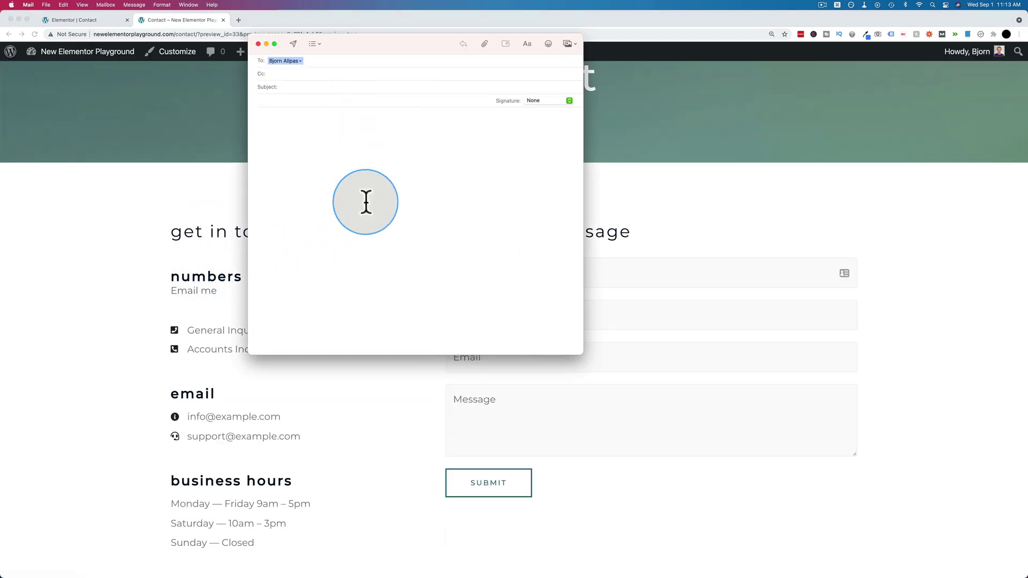
{"action": "left_click", "coordinate": [301, 60]}
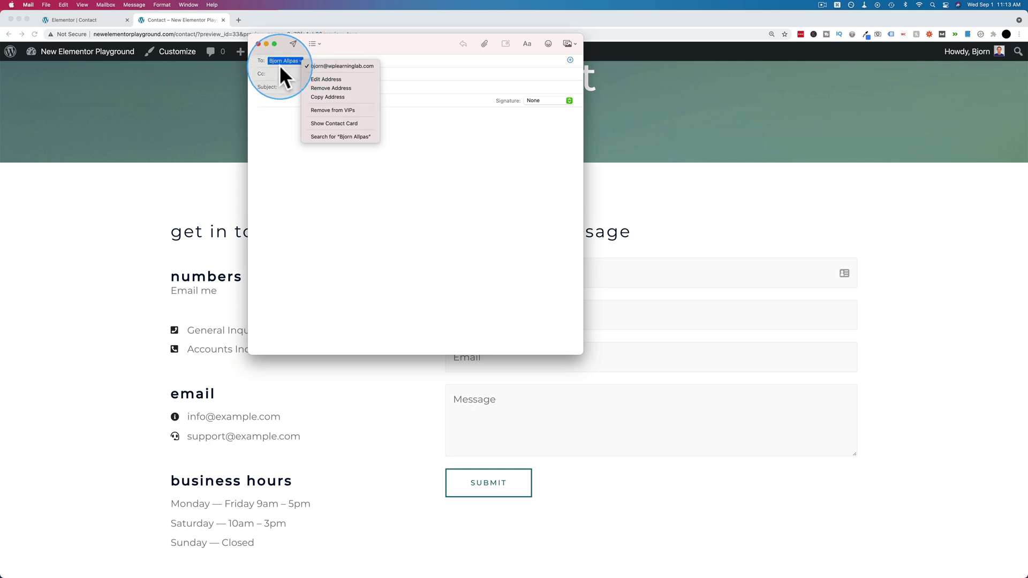
{"action": "left_click", "coordinate": [335, 261]}
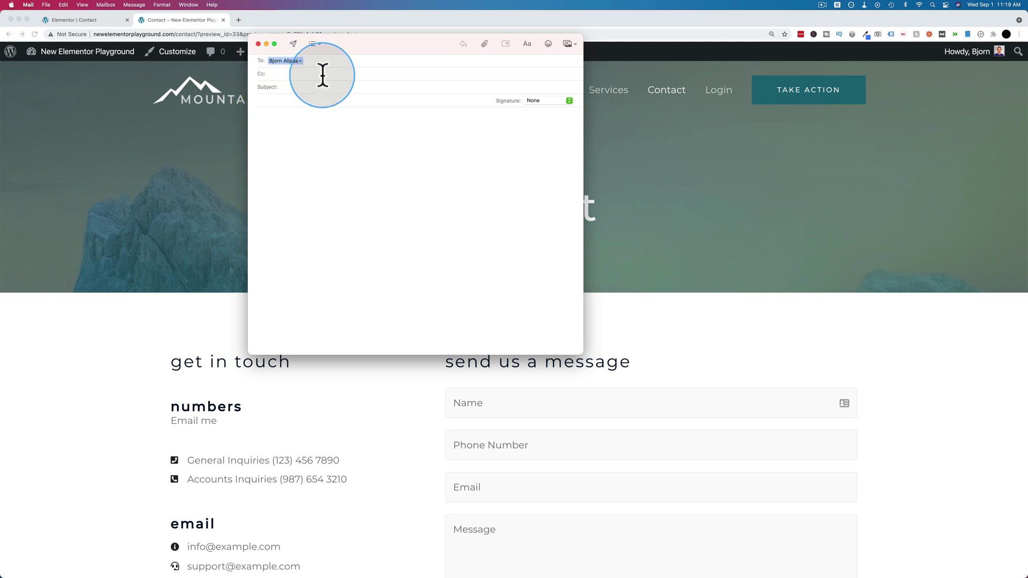
{"action": "left_click", "coordinate": [305, 126]}
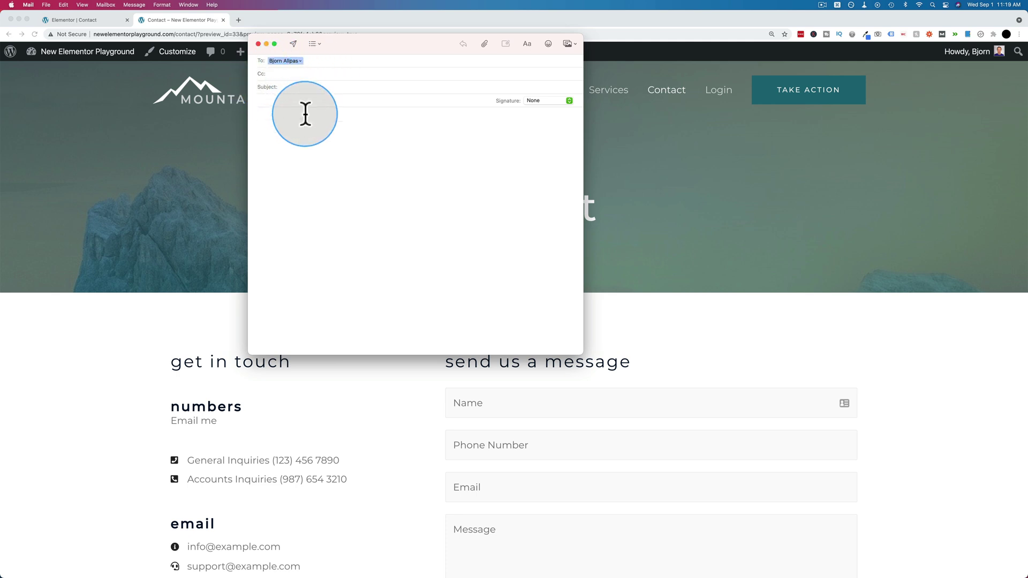
{"action": "left_click", "coordinate": [311, 118]}
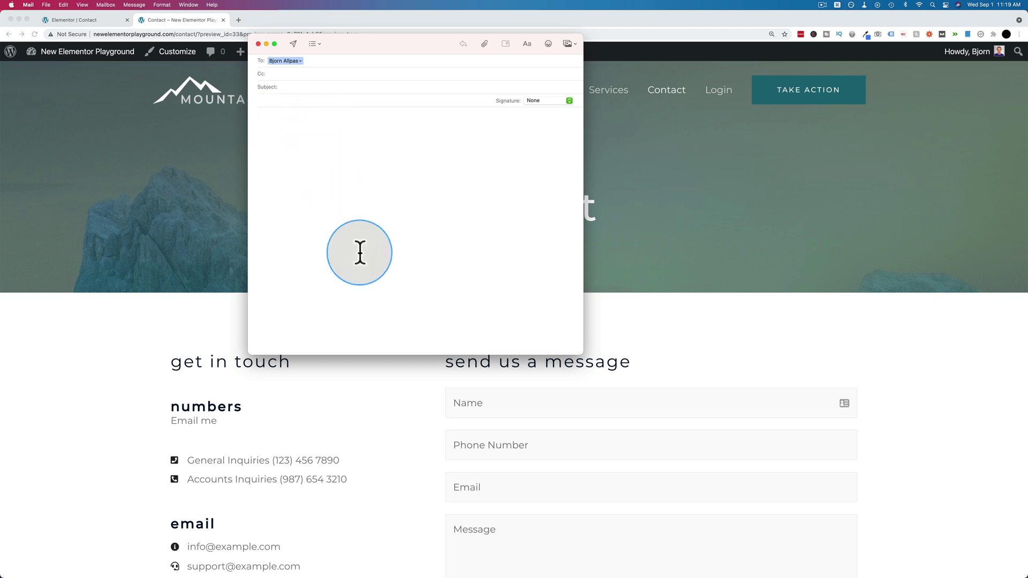
{"action": "left_click", "coordinate": [104, 18]}
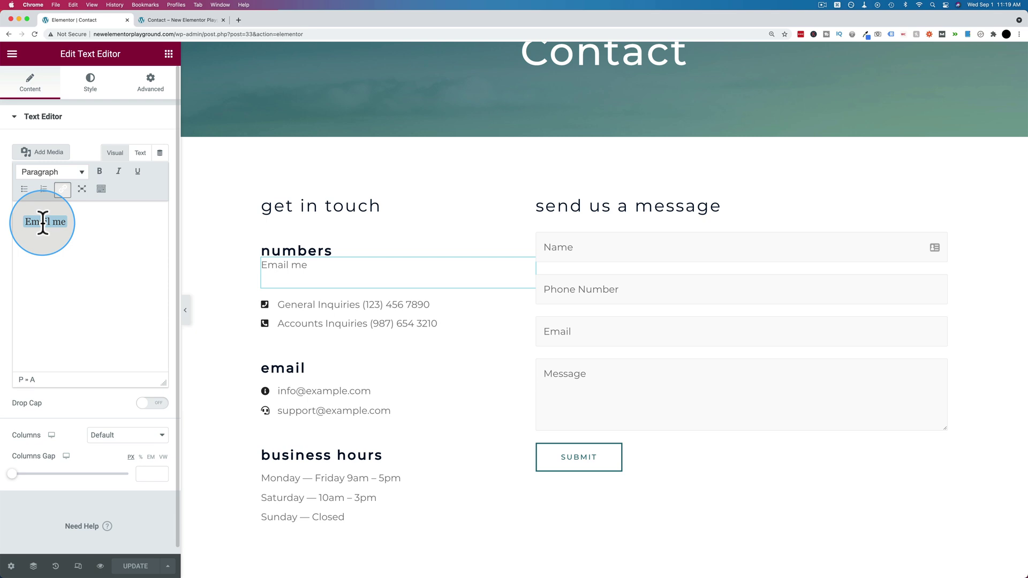
Step: Replace the Email me link with the pasted mailto carrying prefilled cc, bcc, subject and body
{"action": "left_click", "coordinate": [43, 223]}
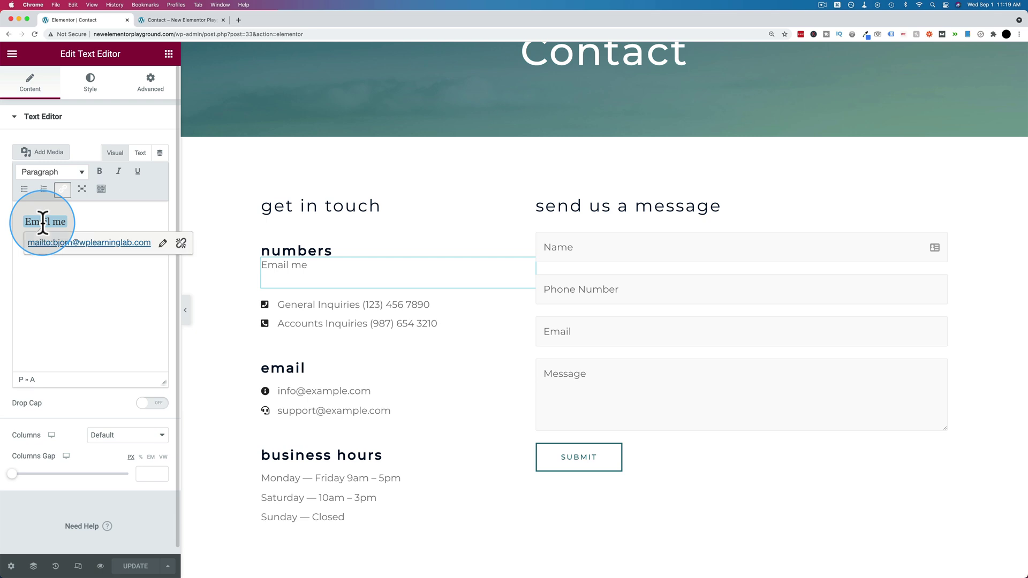
{"action": "left_click", "coordinate": [162, 246]}
{"action": "left_click", "coordinate": [182, 245]}
{"action": "left_click_drag", "start_coordinate": [182, 245], "coordinate": [24, 242]}
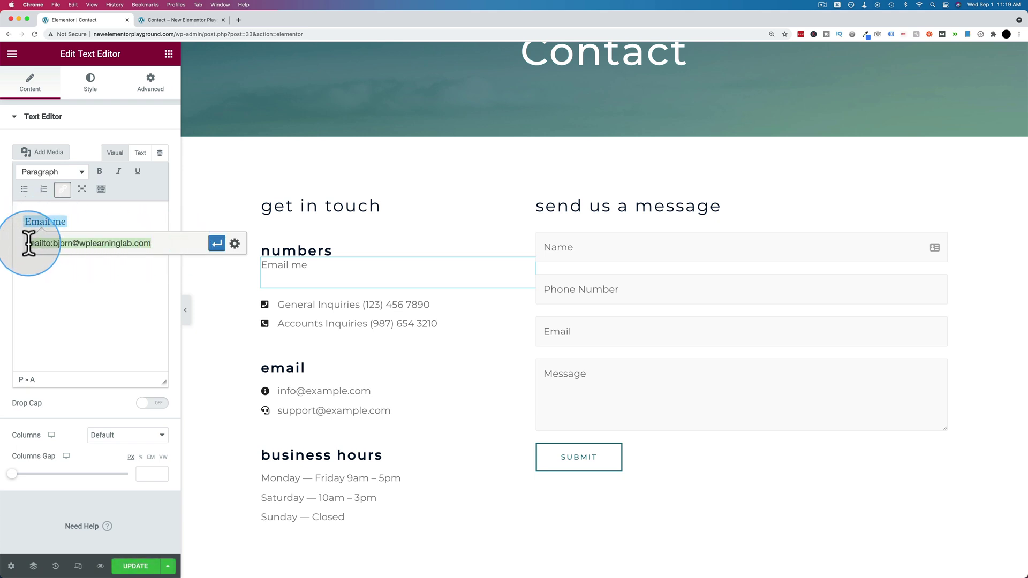
{"action": "key", "text": "BackSpace"}
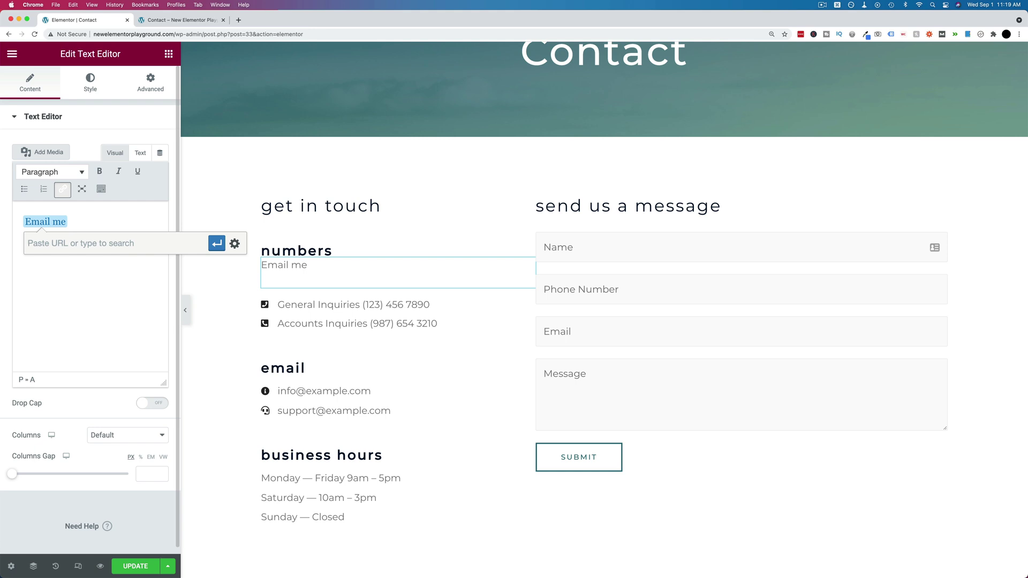
{"action": "key", "text": "super+v"}
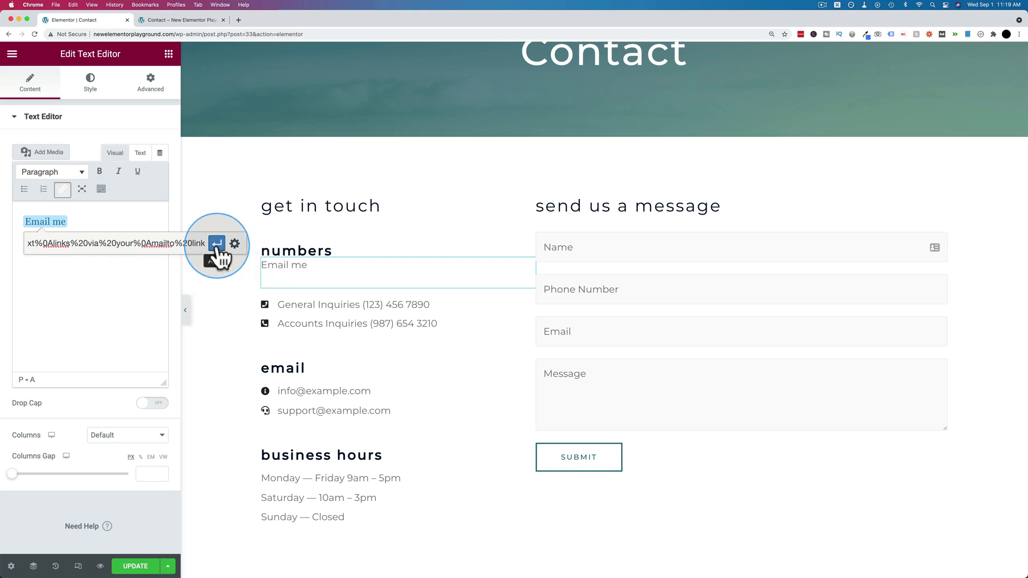
{"action": "left_click", "coordinate": [216, 243]}
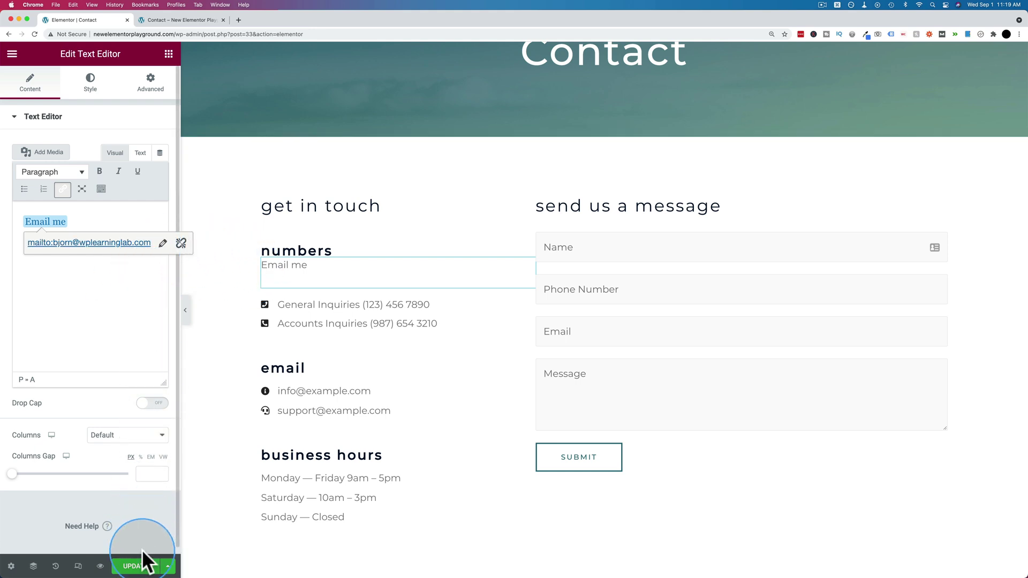
Step: Save the Contact page and switch to its live preview tab
{"action": "left_click", "coordinate": [135, 566]}
{"action": "left_click", "coordinate": [81, 307]}
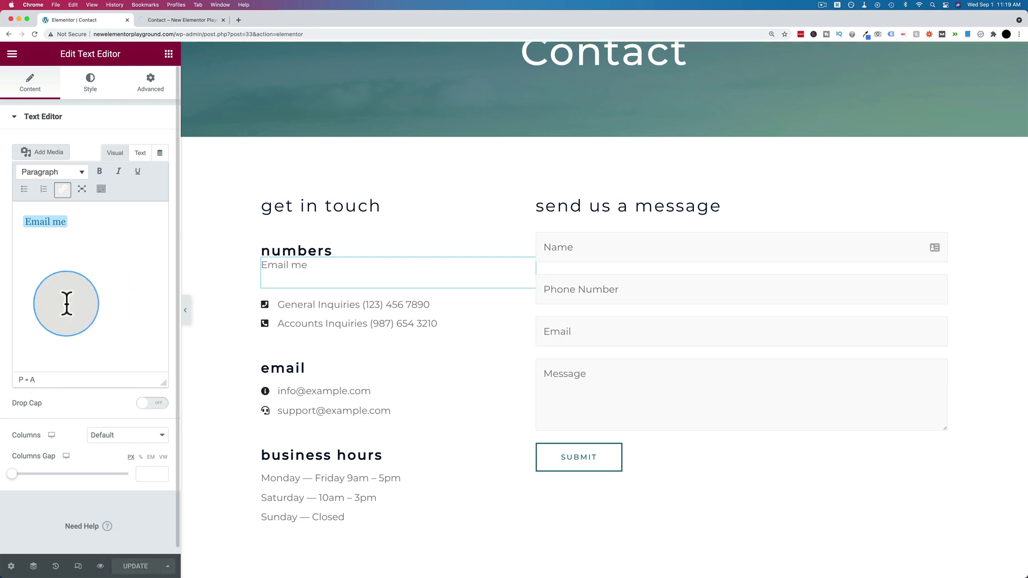
{"action": "left_click", "coordinate": [179, 20]}
Step: Open Email me from the preview and check the prefilled To and Cc recipients in Mail
{"action": "left_click", "coordinate": [298, 212]}
{"action": "scroll", "coordinate": [296, 214], "scroll_direction": "down", "scroll_amount": 5}
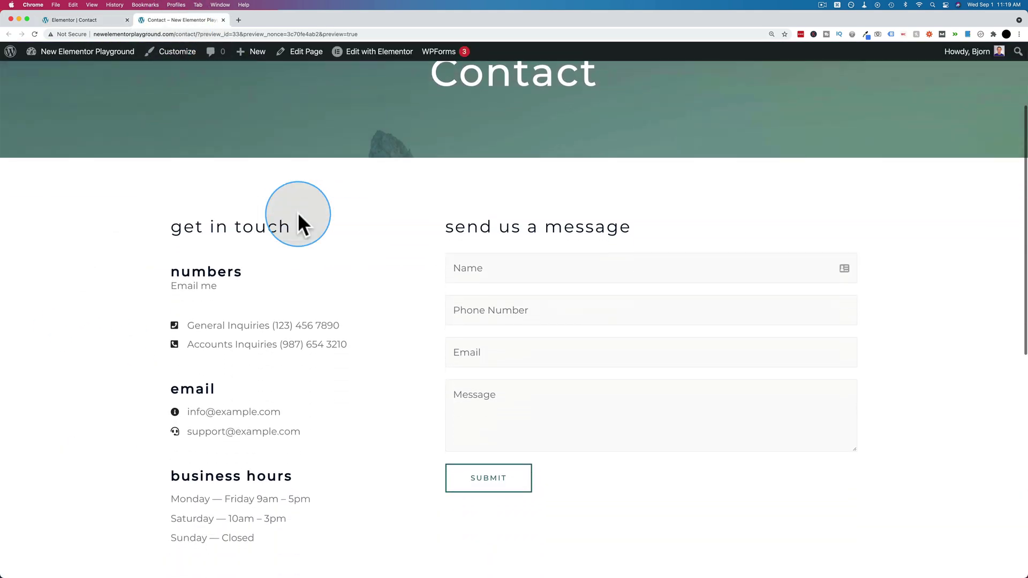
{"action": "left_click", "coordinate": [193, 282]}
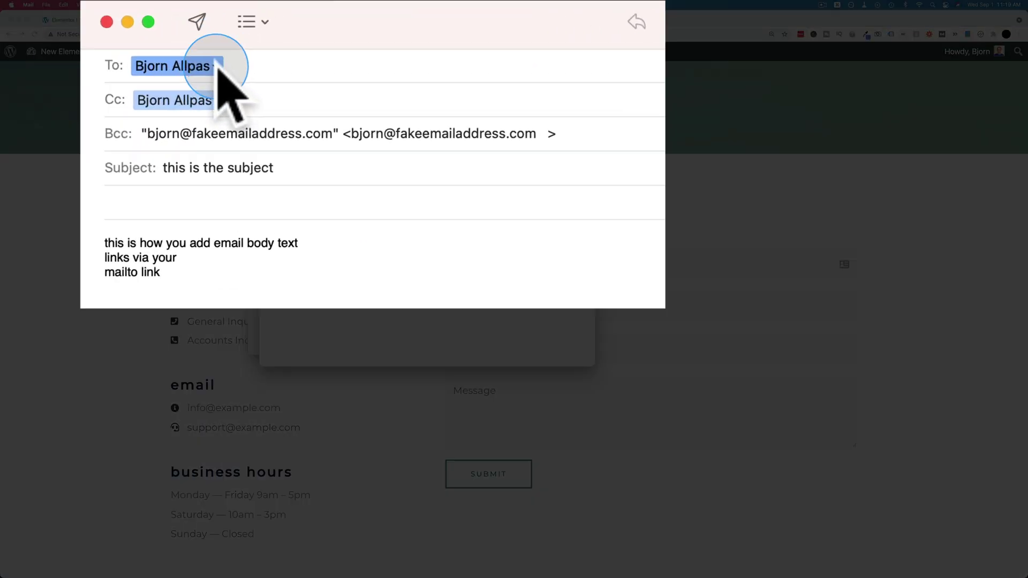
{"action": "left_click", "coordinate": [312, 73]}
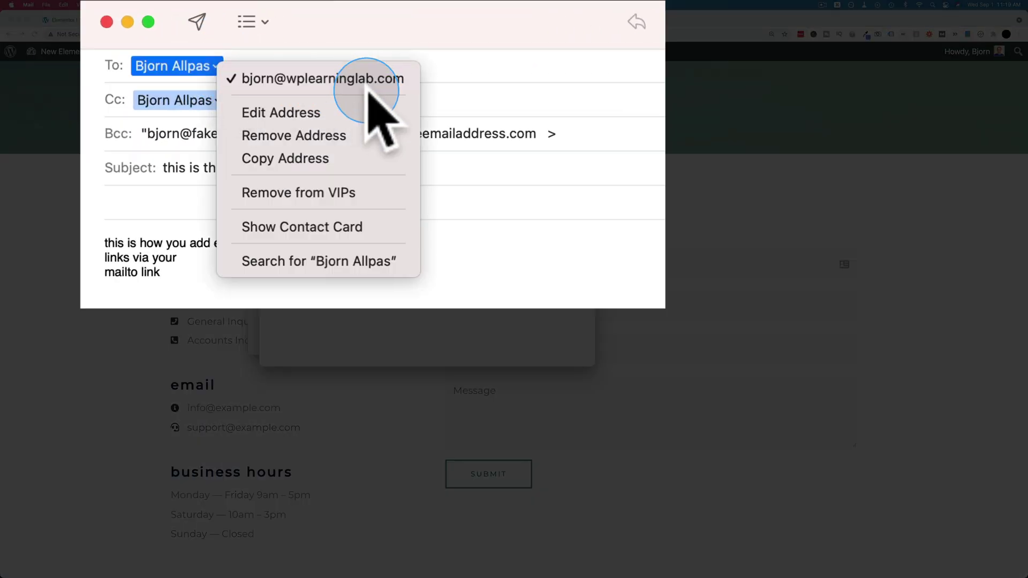
{"action": "left_click", "coordinate": [193, 100]}
{"action": "left_click", "coordinate": [203, 100]}
{"action": "left_click", "coordinate": [216, 101]}
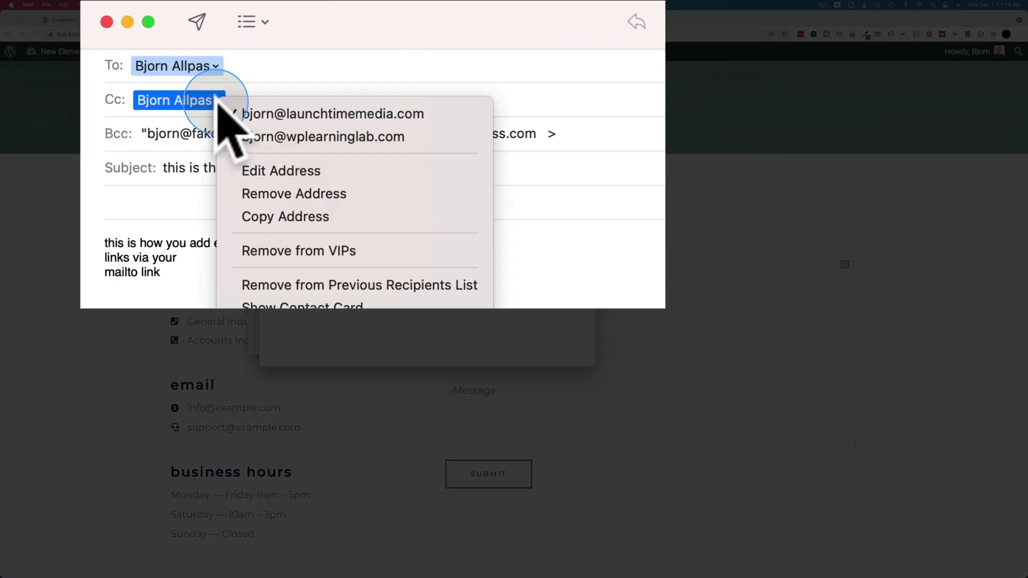
{"action": "left_click", "coordinate": [134, 134]}
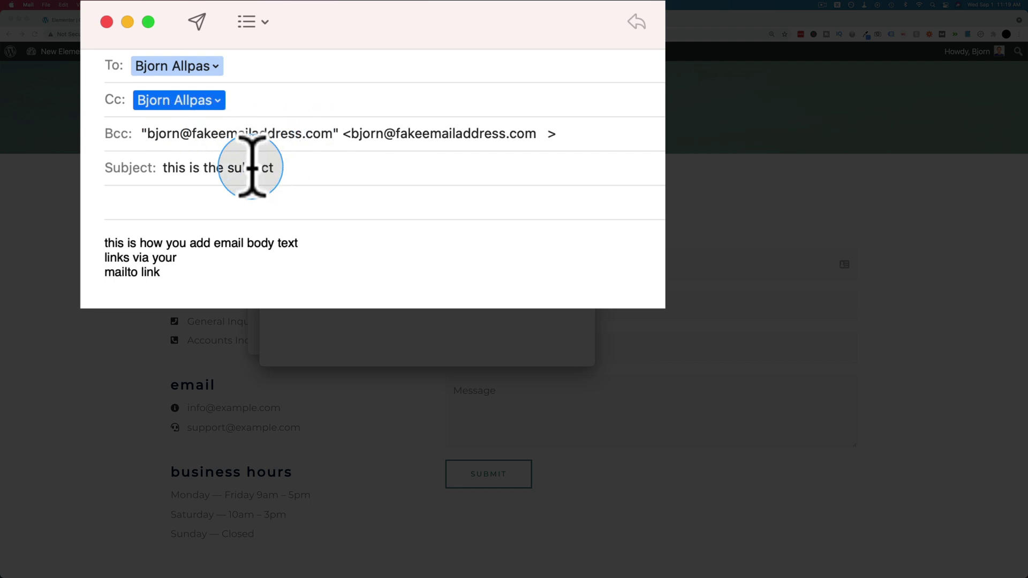
Step: Inspect the prefilled subject and message body, then go back to Elementor
{"action": "left_click", "coordinate": [299, 160]}
{"action": "left_click_drag", "start_coordinate": [274, 167], "coordinate": [147, 166]}
{"action": "left_click", "coordinate": [107, 244]}
{"action": "left_click", "coordinate": [185, 276]}
{"action": "triple_click", "coordinate": [99, 250]}
{"action": "left_click_drag", "start_coordinate": [100, 250], "coordinate": [189, 256]}
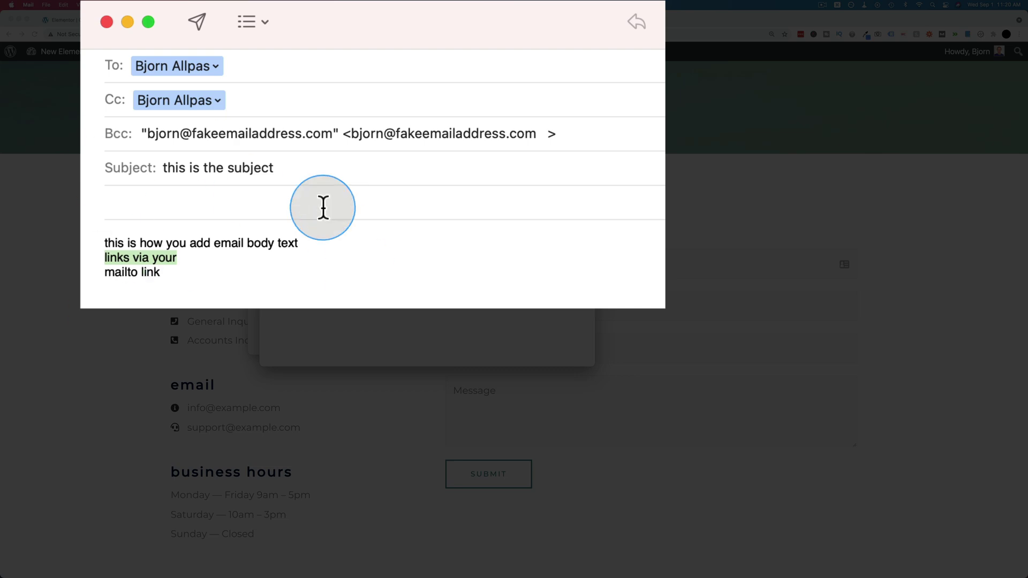
{"action": "left_click", "coordinate": [66, 17]}
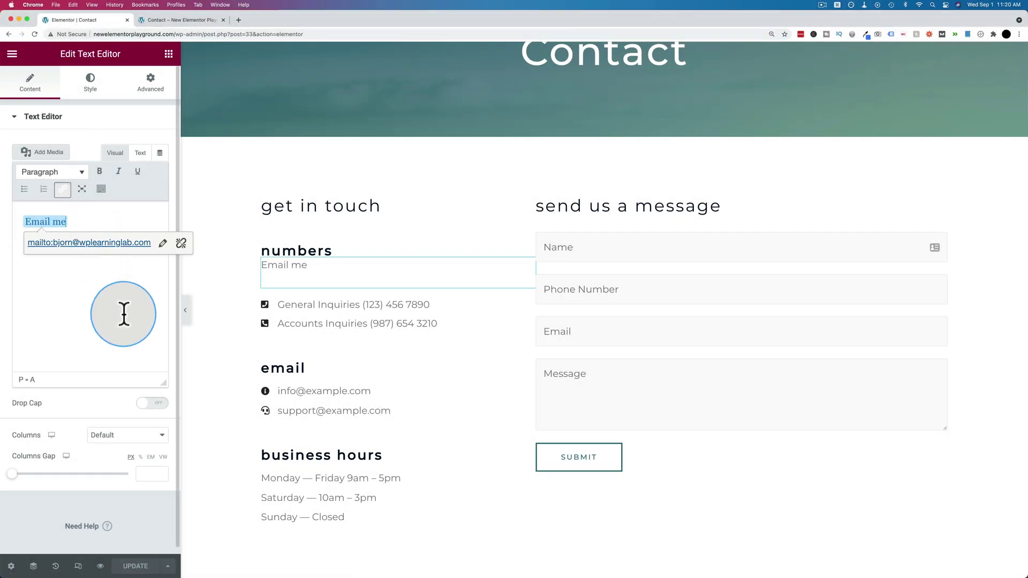
Step: Add a Text Editor widget under the Contact heading containing the pasted full mailto URL
{"action": "left_click", "coordinate": [169, 54]}
{"action": "left_click_drag", "start_coordinate": [150, 212], "coordinate": [563, 74]}
{"action": "triple_click", "coordinate": [386, 90]}
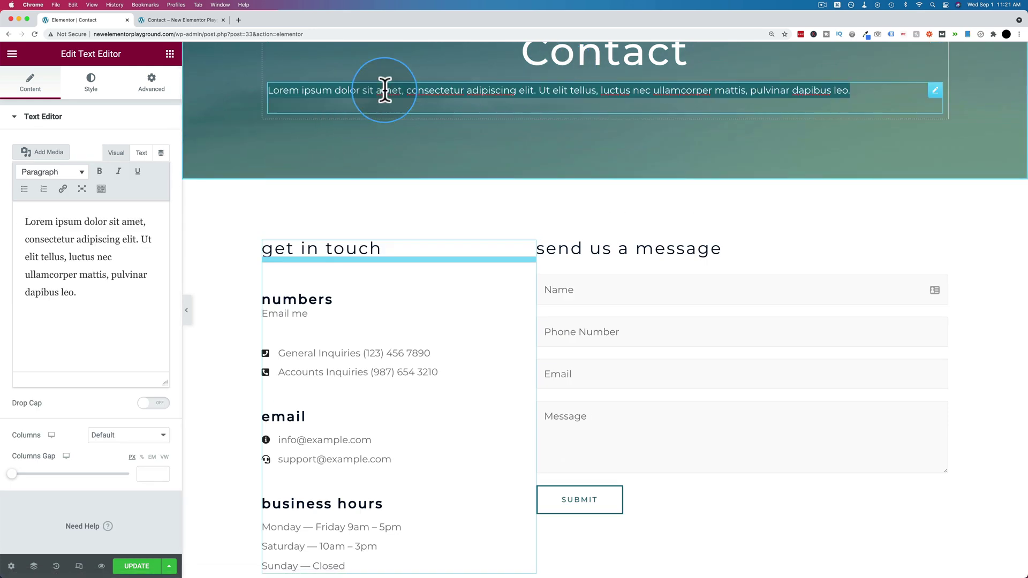
{"action": "left_click", "coordinate": [142, 153]}
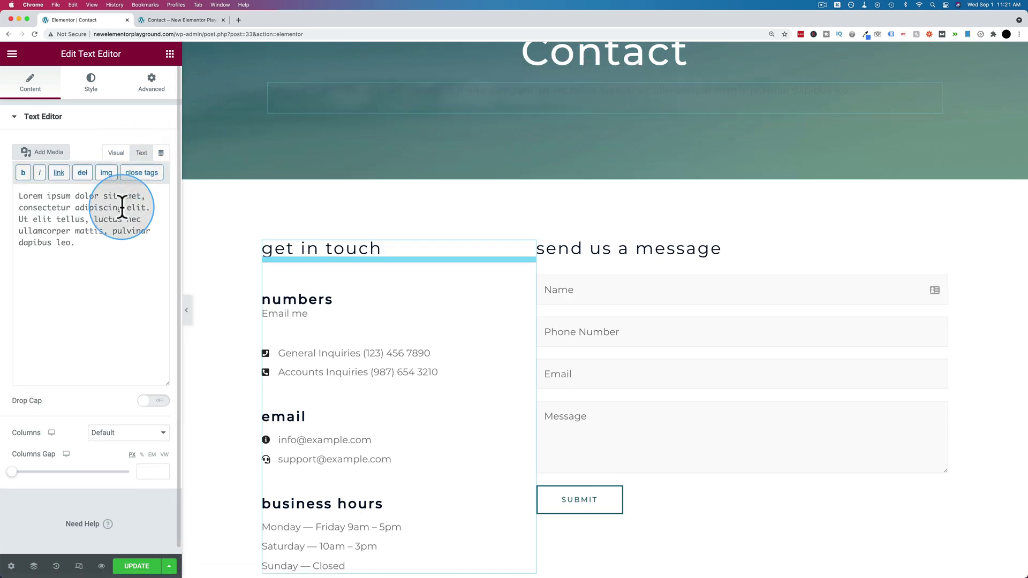
{"action": "triple_click", "coordinate": [120, 214]}
{"action": "key", "text": "super+v"}
{"action": "scroll", "coordinate": [374, 170], "scroll_direction": "up", "scroll_amount": 3}
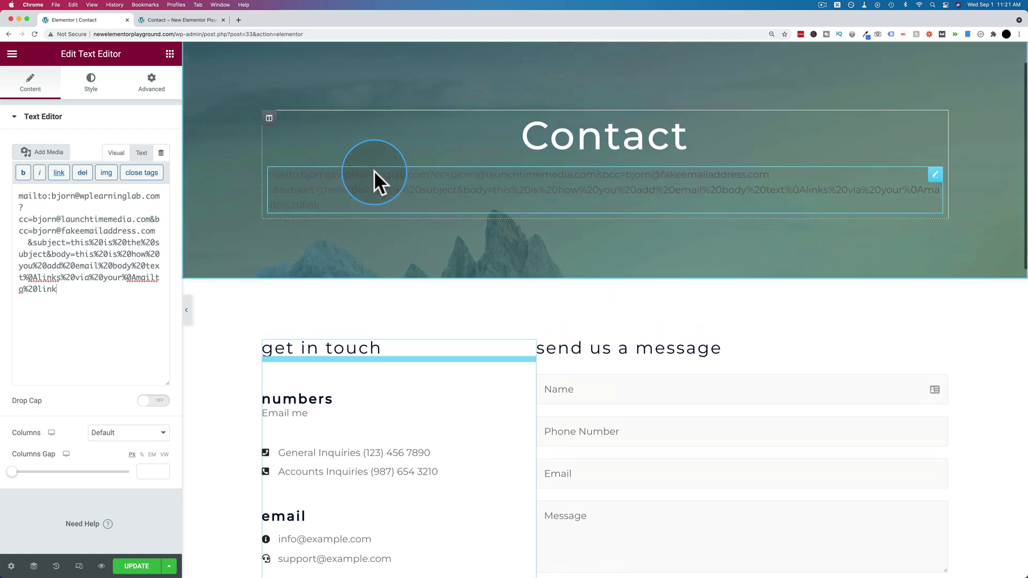
Step: Set the block's text colour to white #FFFFFF and select the recipient address after mailto:
{"action": "left_click", "coordinate": [92, 86]}
{"action": "left_click", "coordinate": [162, 172]}
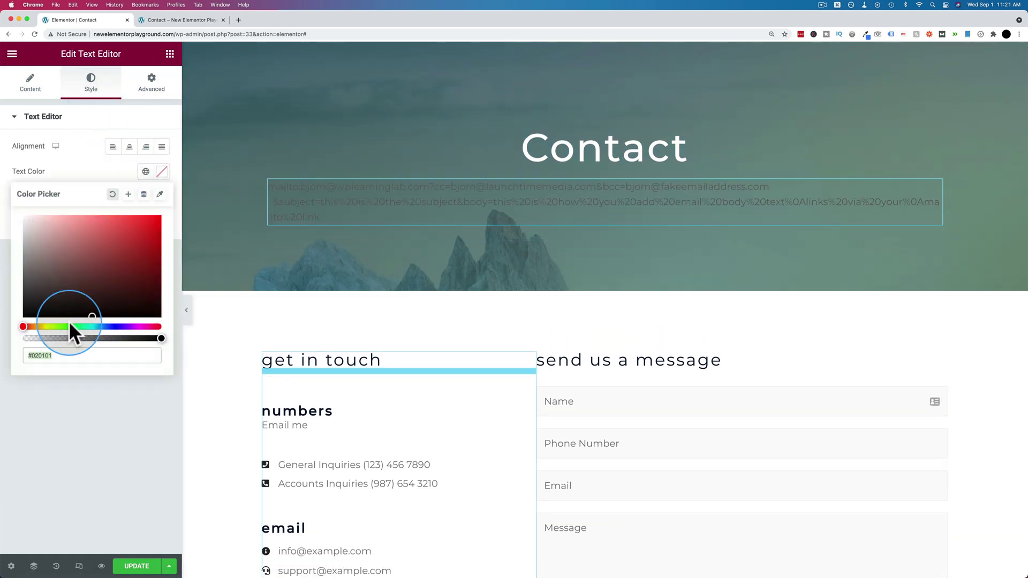
{"action": "left_click_drag", "start_coordinate": [50, 316], "coordinate": [21, 191]}
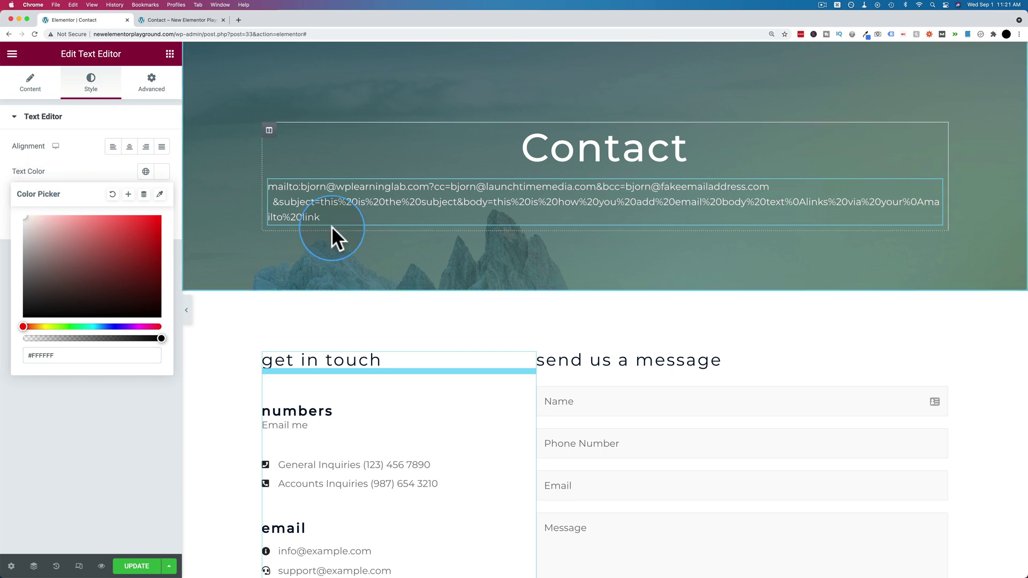
{"action": "left_click", "coordinate": [406, 206]}
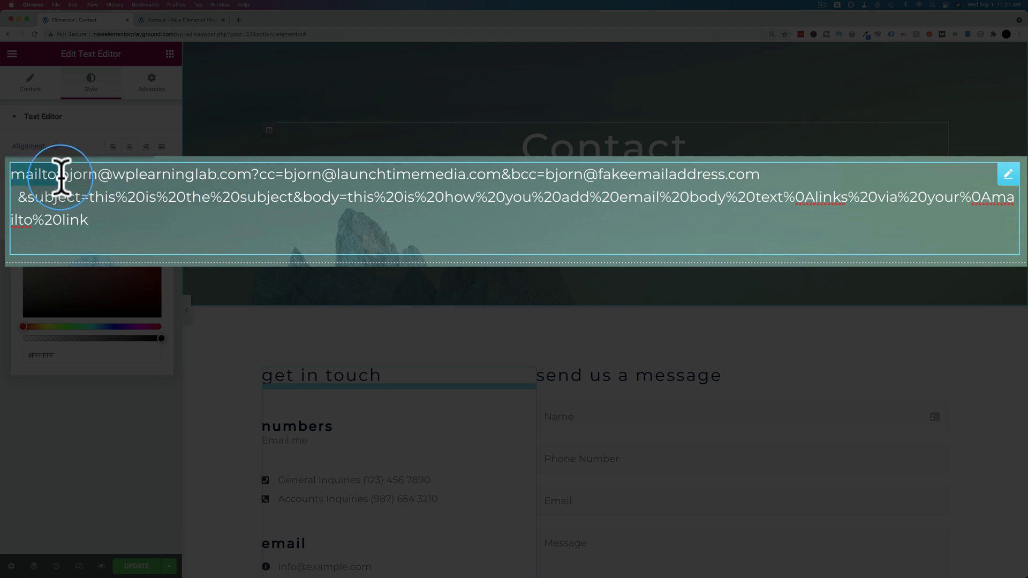
{"action": "left_click_drag", "start_coordinate": [59, 175], "coordinate": [245, 174]}
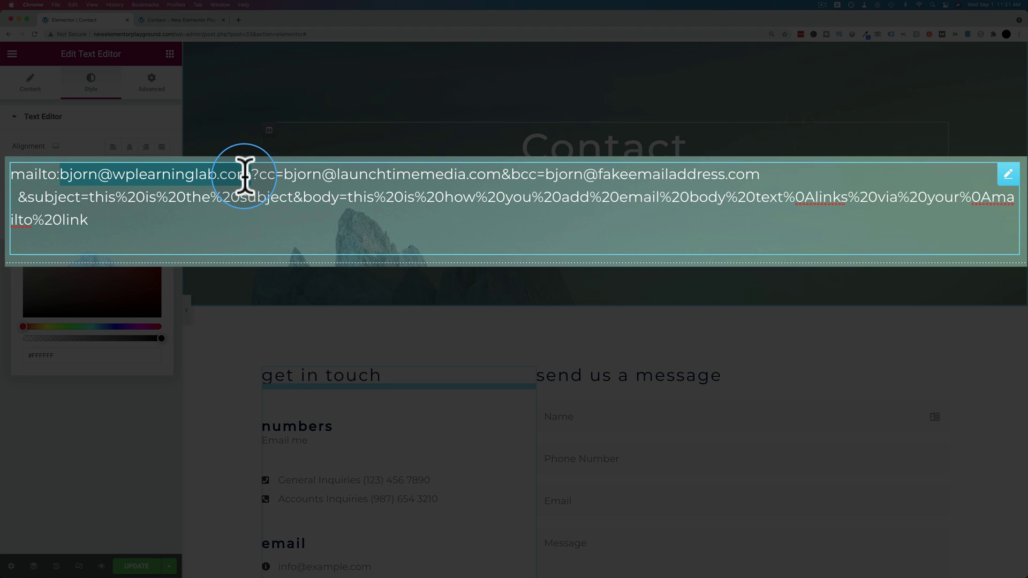
{"action": "left_click", "coordinate": [251, 175]}
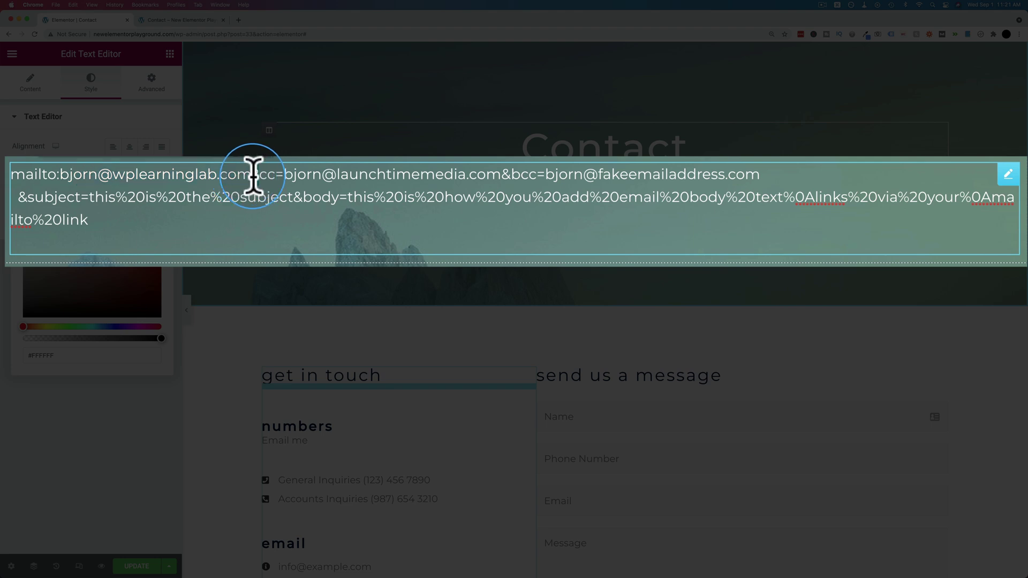
{"action": "double_click", "coordinate": [255, 174]}
{"action": "key", "text": "BackSpace"}
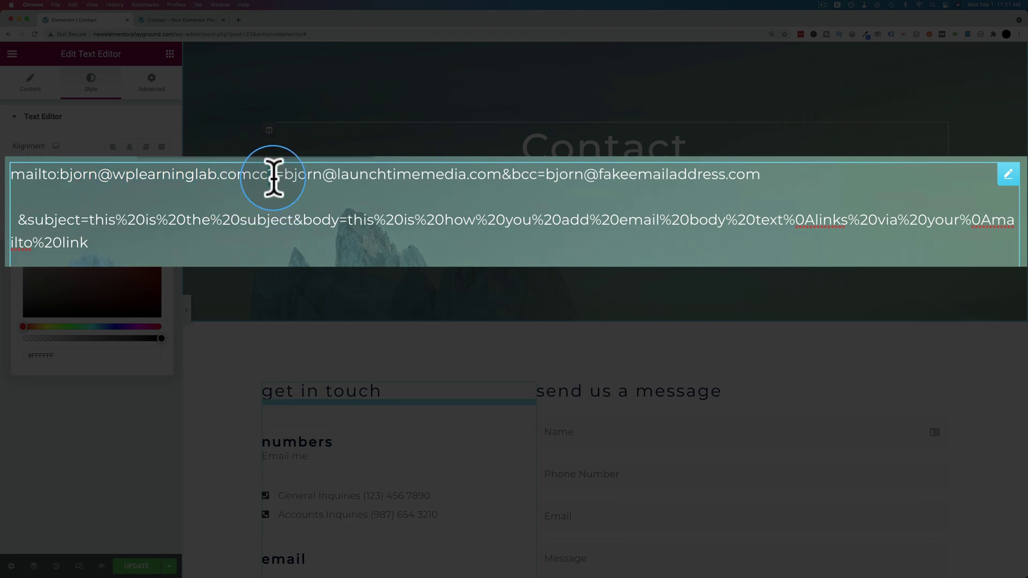
{"action": "type", "text": "?"}
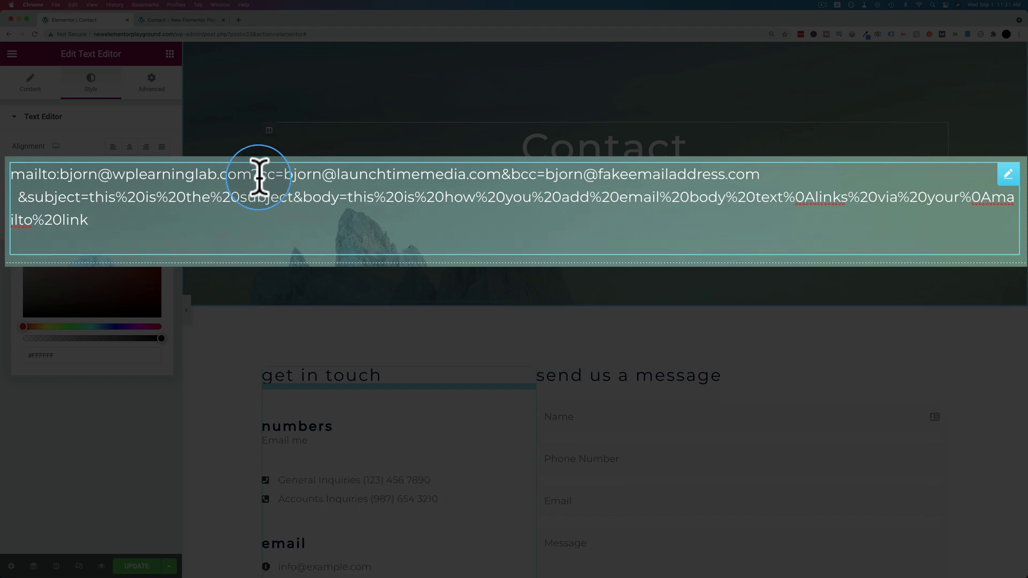
{"action": "left_click_drag", "start_coordinate": [291, 175], "coordinate": [505, 175]}
{"action": "left_click", "coordinate": [514, 177]}
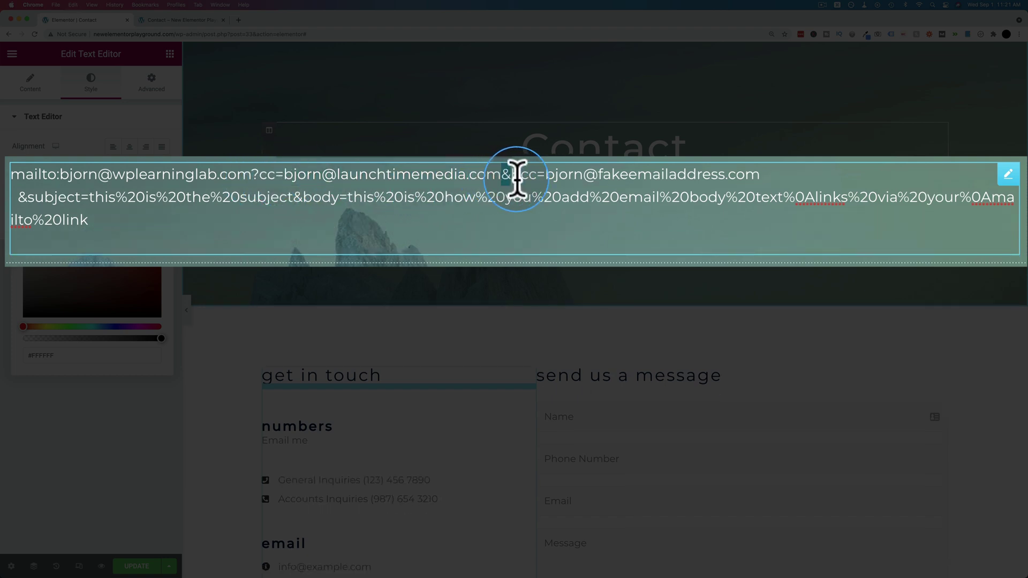
{"action": "left_click", "coordinate": [513, 181]}
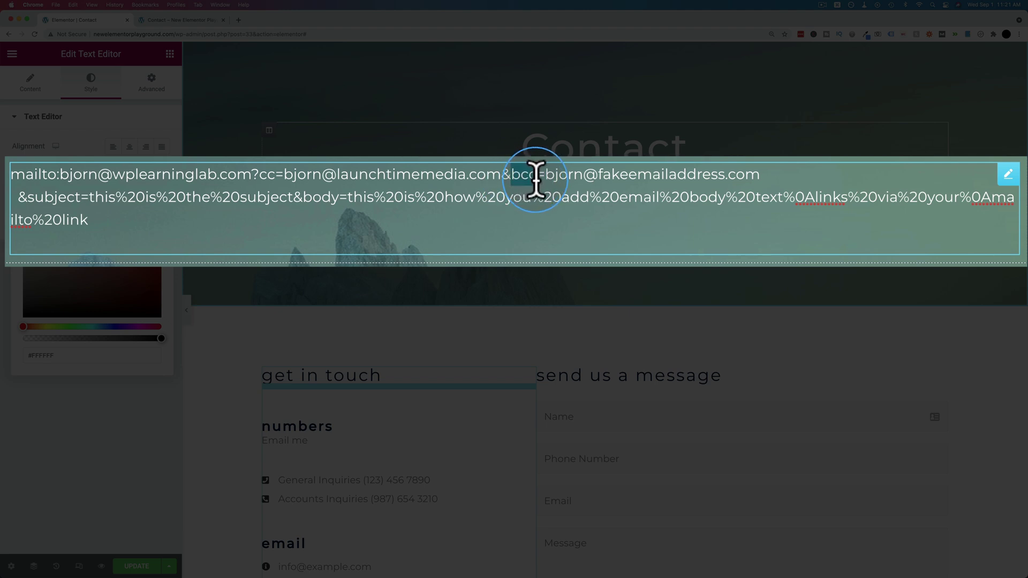
{"action": "left_click", "coordinate": [540, 180]}
{"action": "left_click_drag", "start_coordinate": [546, 176], "coordinate": [21, 195]}
{"action": "double_click", "coordinate": [22, 195]}
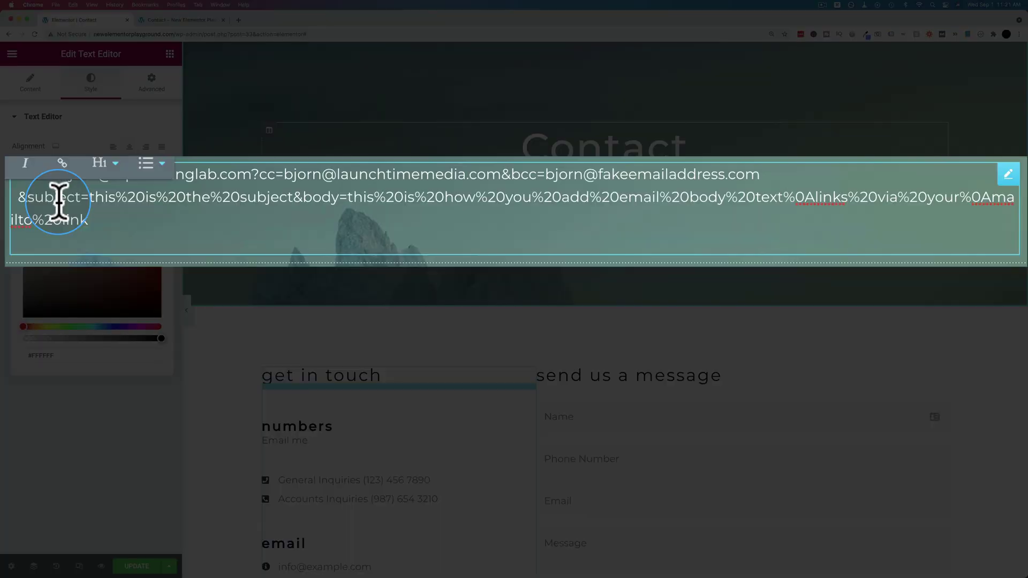
{"action": "left_click_drag", "start_coordinate": [27, 195], "coordinate": [90, 204]}
{"action": "left_click", "coordinate": [94, 203]}
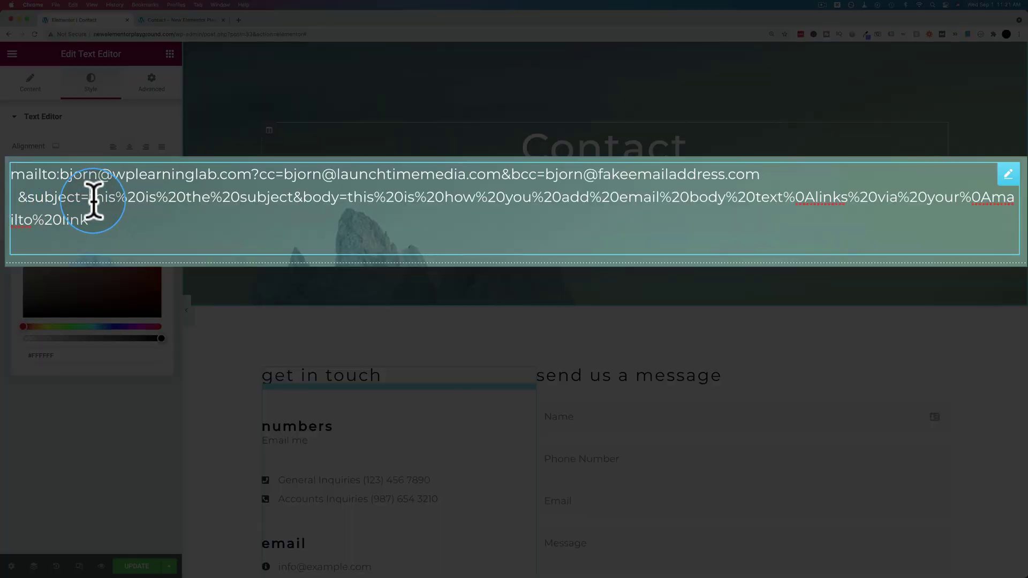
{"action": "left_click_drag", "start_coordinate": [115, 196], "coordinate": [146, 203]}
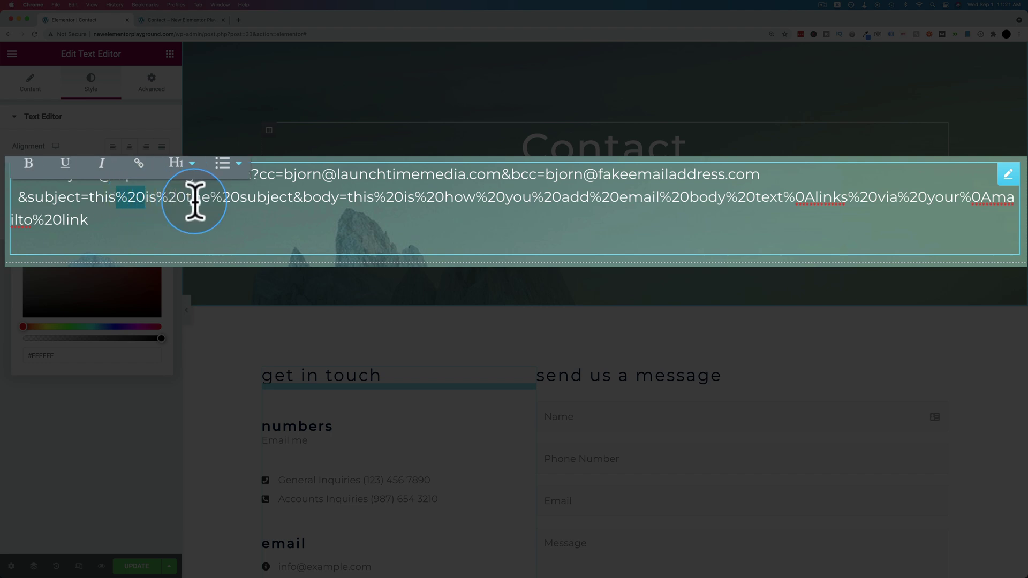
{"action": "left_click", "coordinate": [267, 200]}
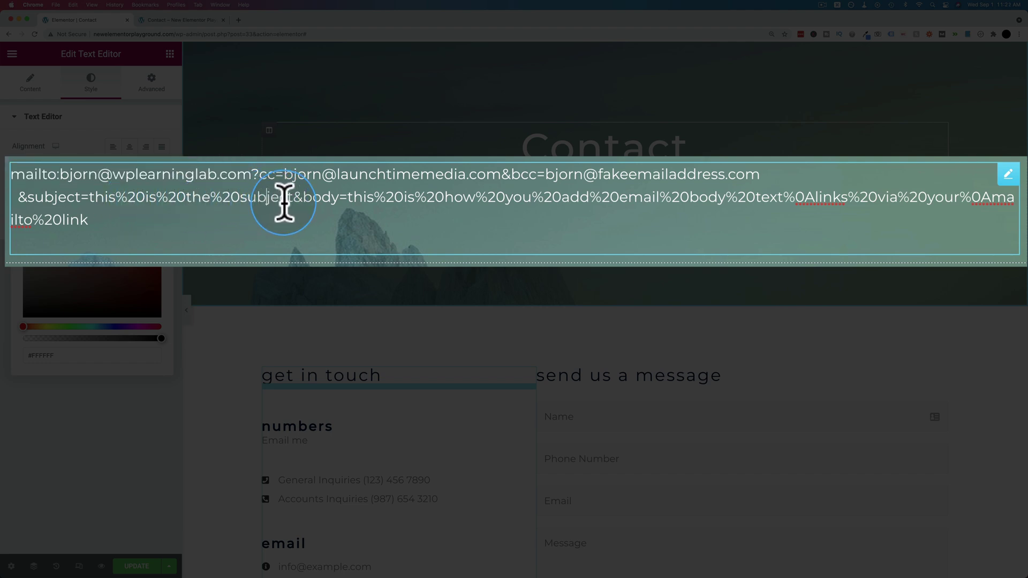
{"action": "left_click_drag", "start_coordinate": [241, 199], "coordinate": [212, 197]}
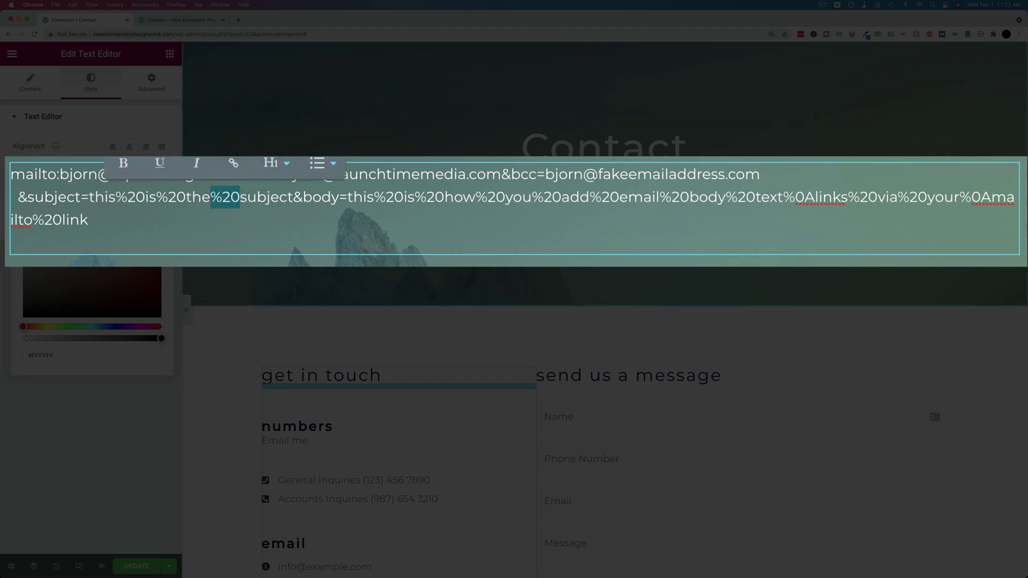
{"action": "left_click_drag", "start_coordinate": [210, 199], "coordinate": [219, 199]}
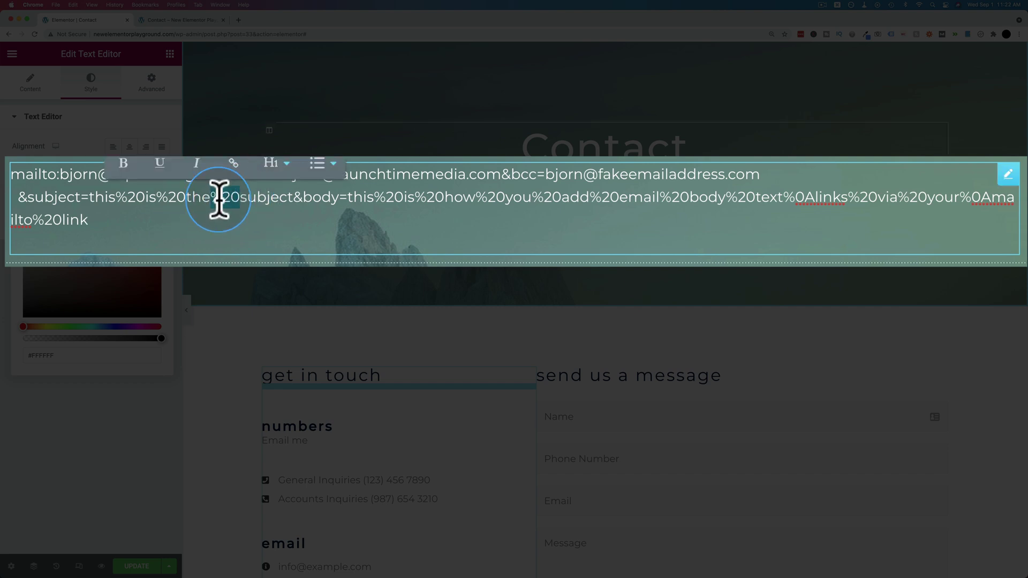
{"action": "left_click", "coordinate": [303, 206]}
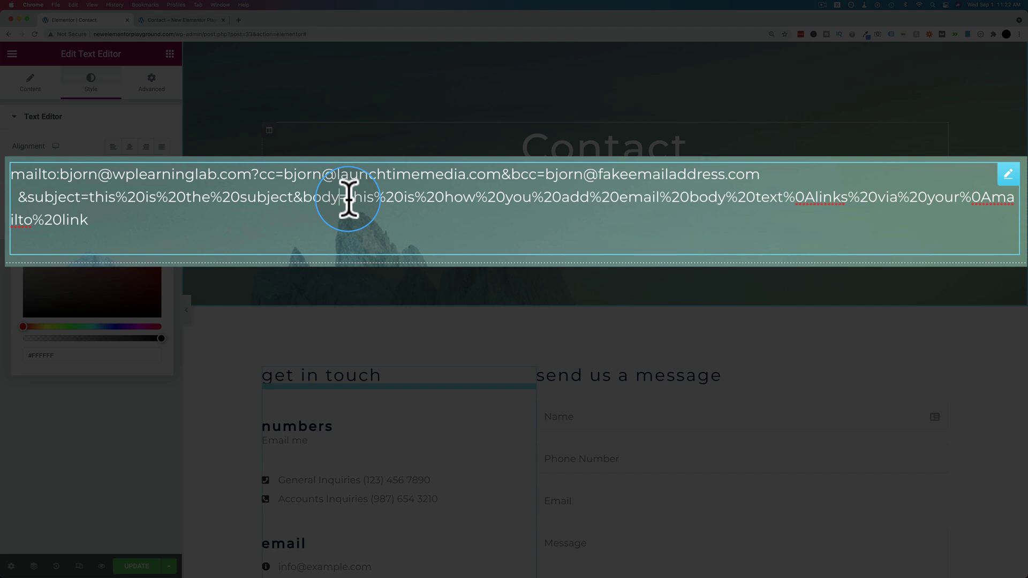
{"action": "left_click_drag", "start_coordinate": [349, 199], "coordinate": [783, 197]}
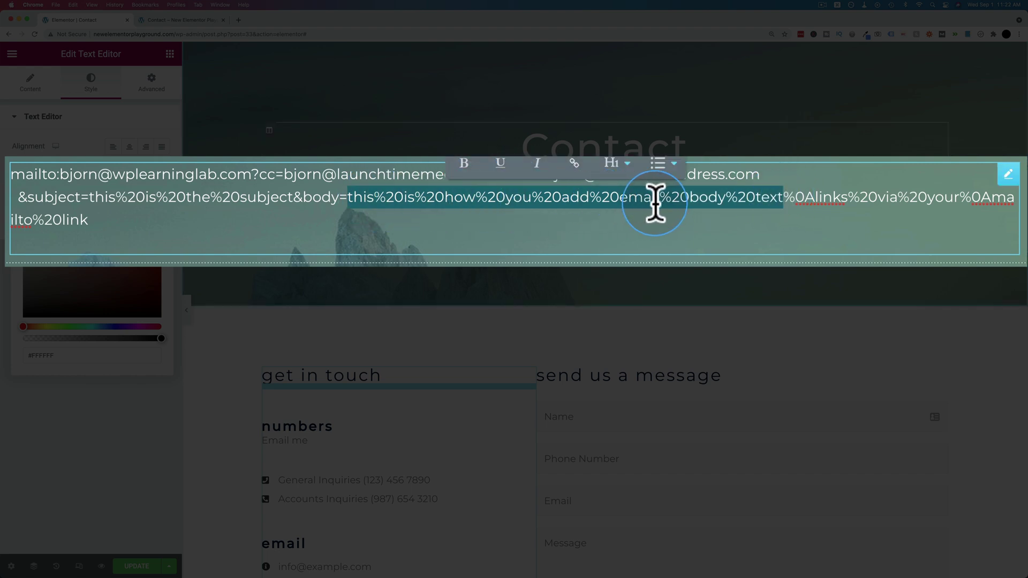
{"action": "left_click", "coordinate": [791, 199]}
{"action": "left_click_drag", "start_coordinate": [782, 200], "coordinate": [815, 198]}
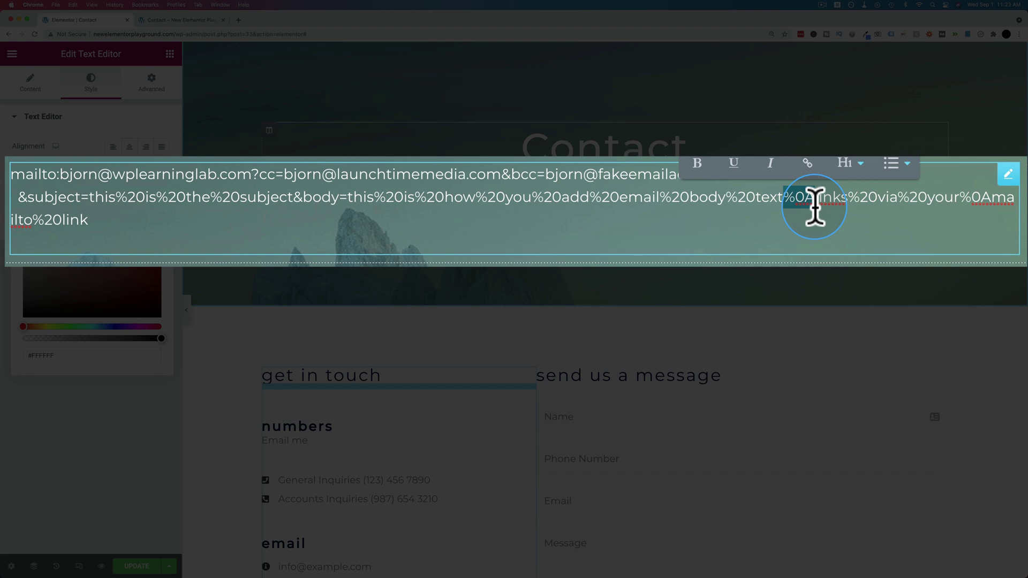
{"action": "left_click_drag", "start_coordinate": [818, 201], "coordinate": [100, 217]}
{"action": "left_click", "coordinate": [190, 222]}
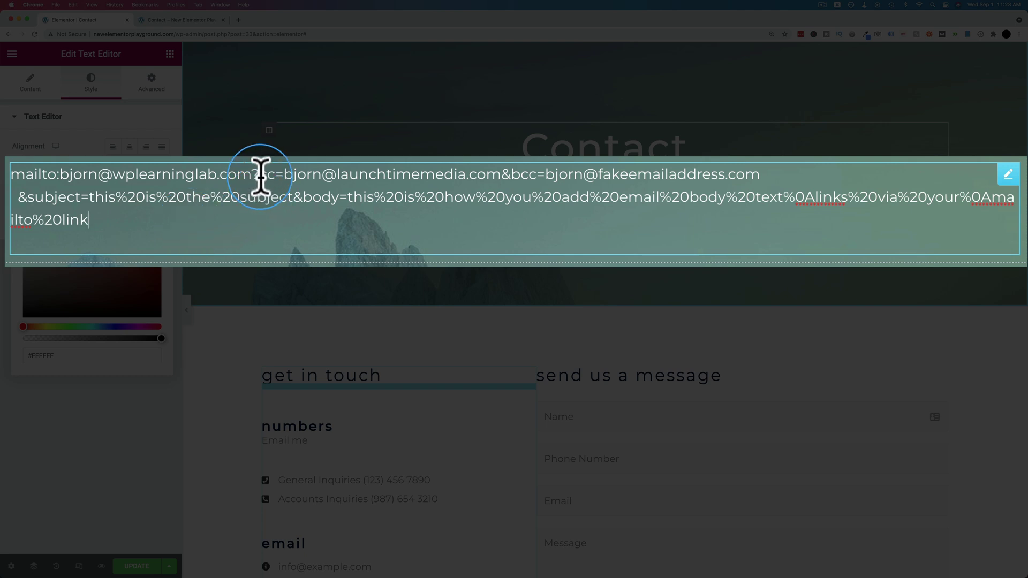
Step: Delete the cc and bcc parameters from the mailto text
{"action": "left_click_drag", "start_coordinate": [260, 175], "coordinate": [501, 177]}
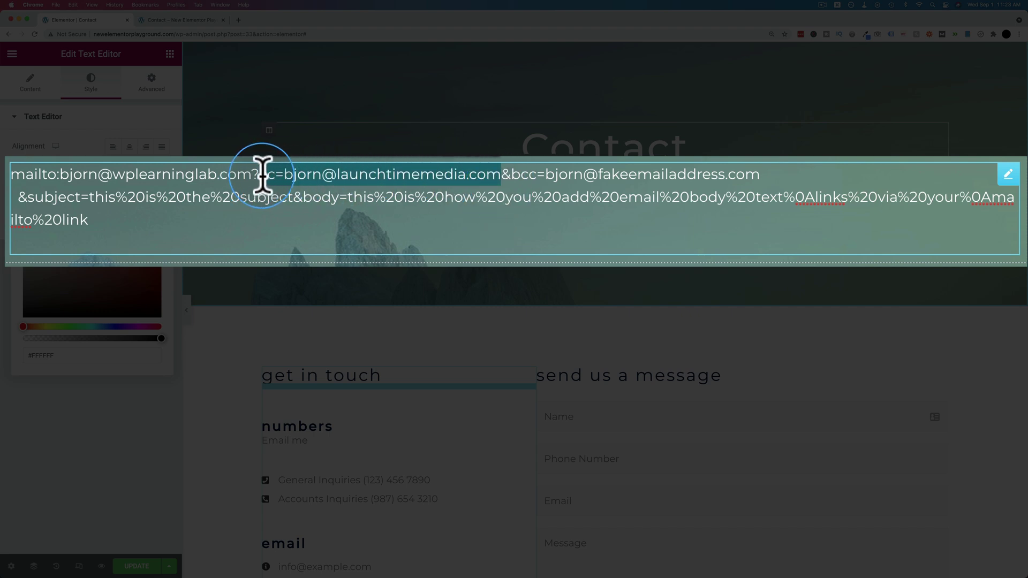
{"action": "key", "text": "BackSpace"}
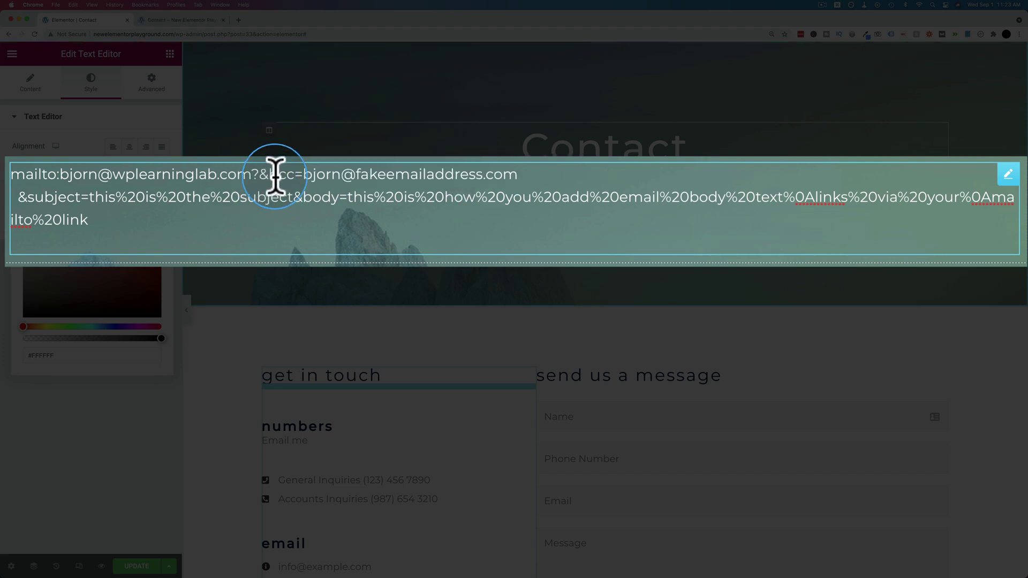
{"action": "key", "text": "BackSpace"}
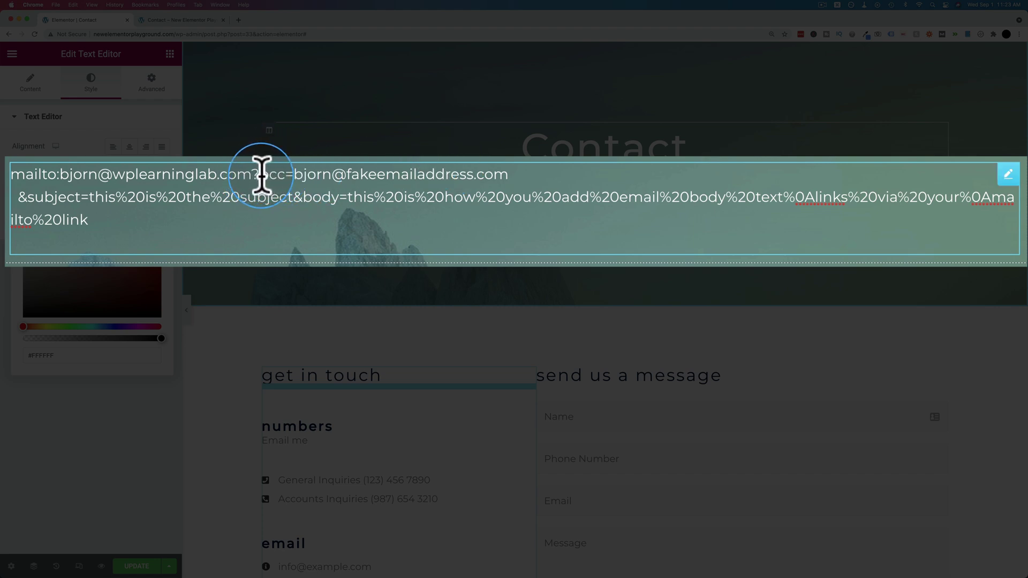
{"action": "key", "text": "shift+End"}
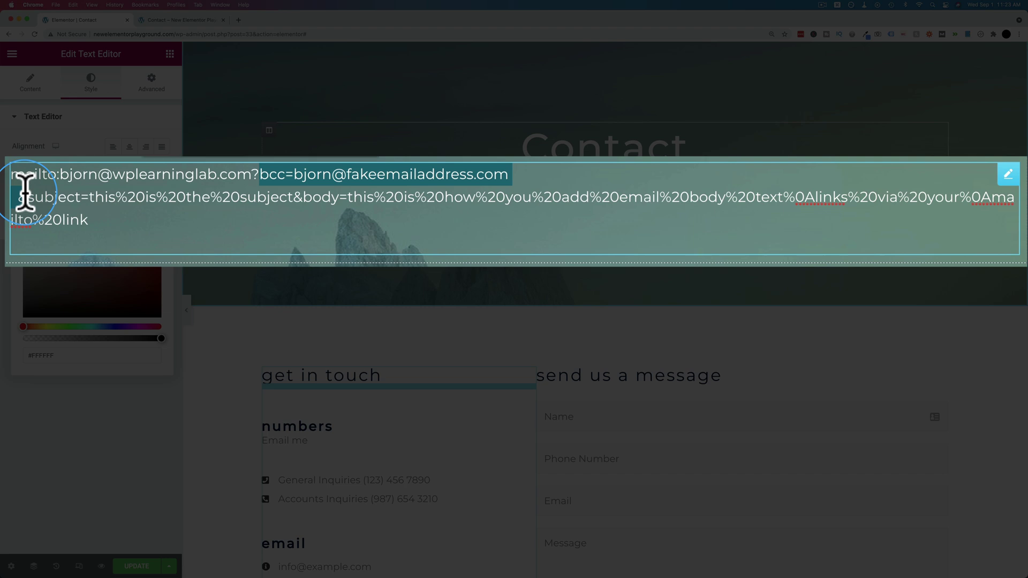
{"action": "key", "text": "Delete"}
{"action": "key", "text": "Delete"}
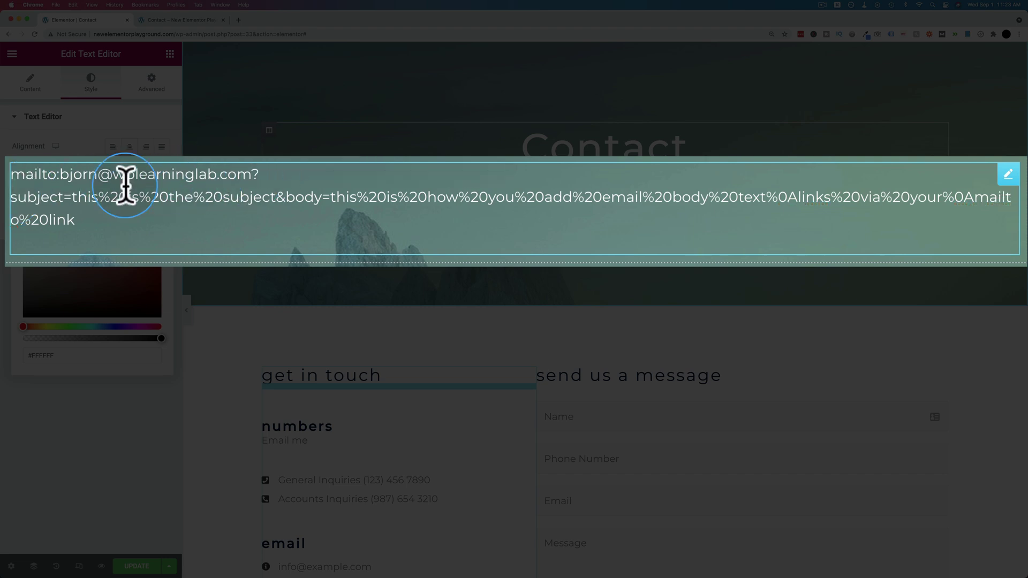
{"action": "key", "text": "BackSpace"}
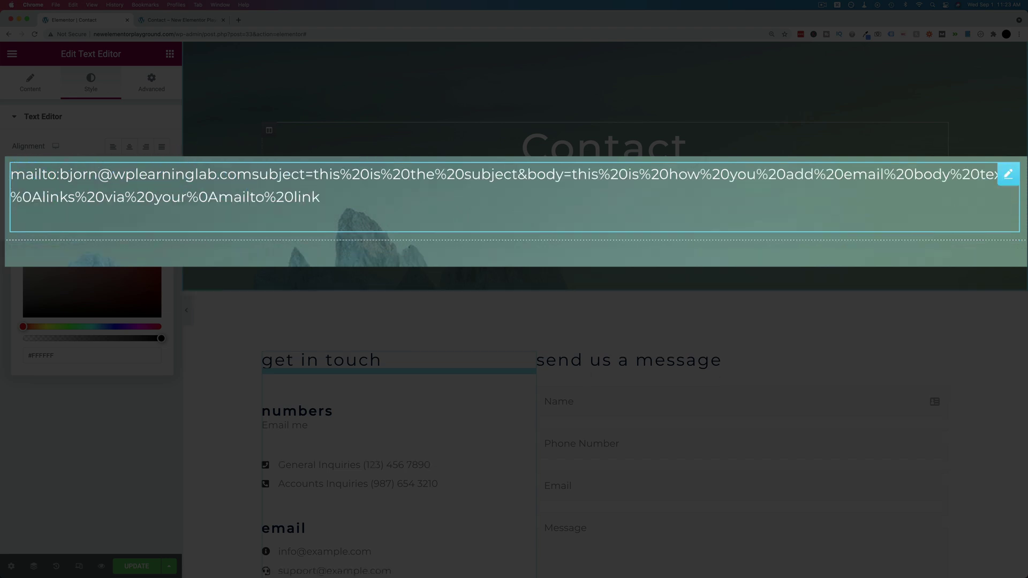
{"action": "type", "text": "?"}
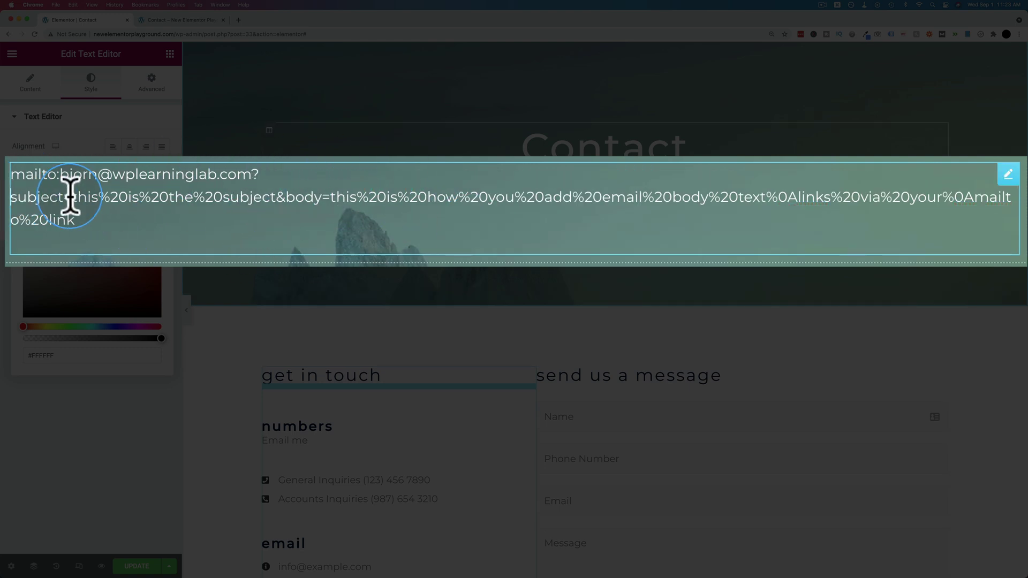
Step: Delete the subject and body parameters, leaving only the bare mailto address
{"action": "left_click_drag", "start_coordinate": [11, 197], "coordinate": [78, 196]}
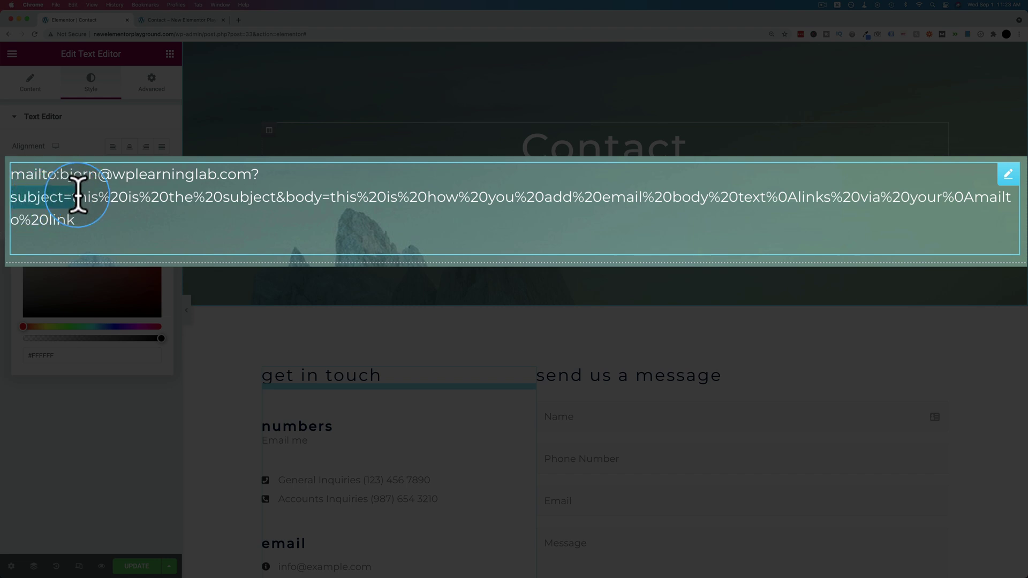
{"action": "left_click", "coordinate": [287, 204]}
{"action": "left_click_drag", "start_coordinate": [286, 201], "coordinate": [262, 181]}
{"action": "key", "text": "BackSpace"}
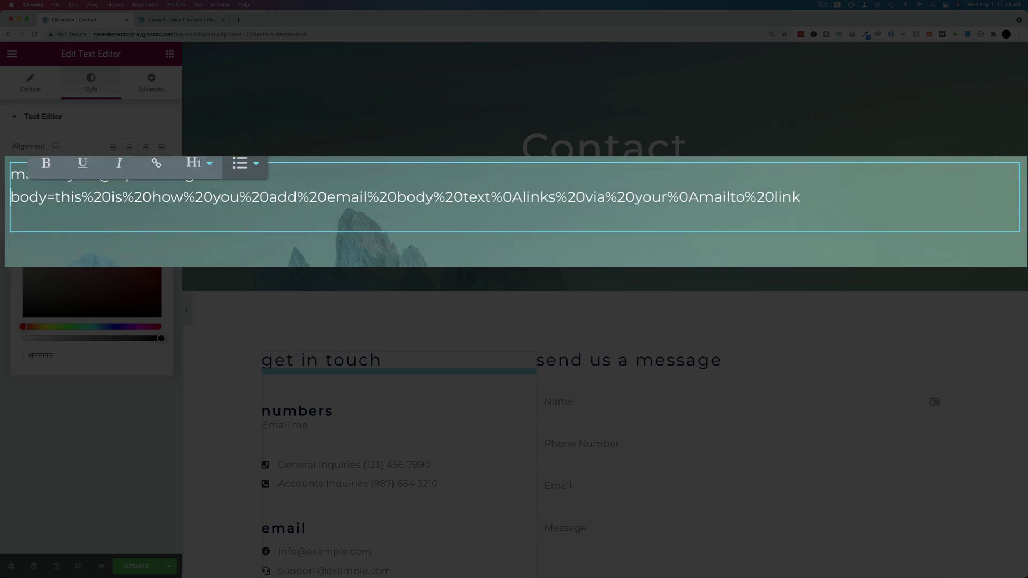
{"action": "left_click_drag", "start_coordinate": [14, 197], "coordinate": [814, 230]}
{"action": "key", "text": "BackSpace"}
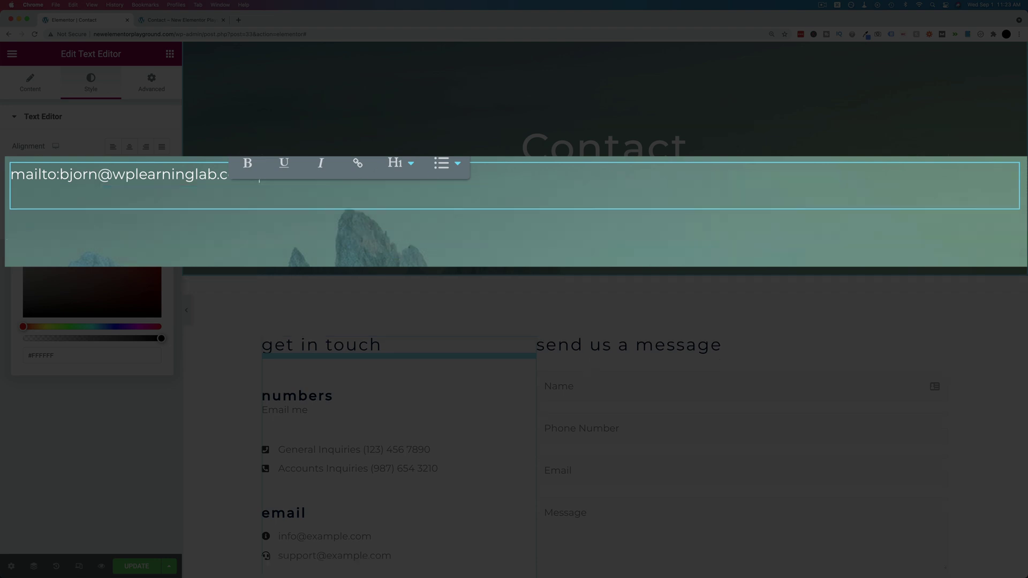
{"action": "key", "text": "BackSpace"}
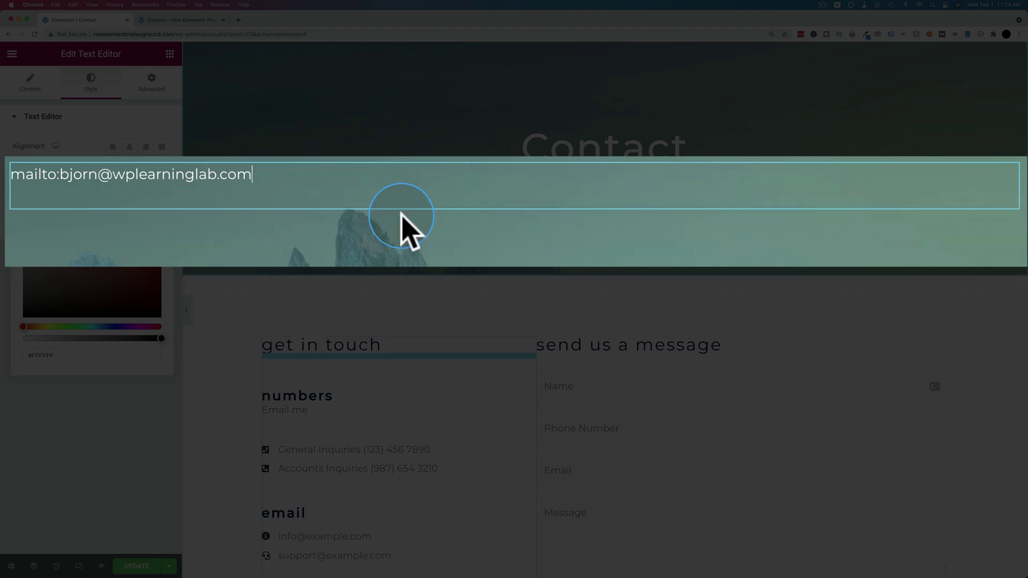
{"action": "left_click_drag", "start_coordinate": [251, 175], "coordinate": [11, 175]}
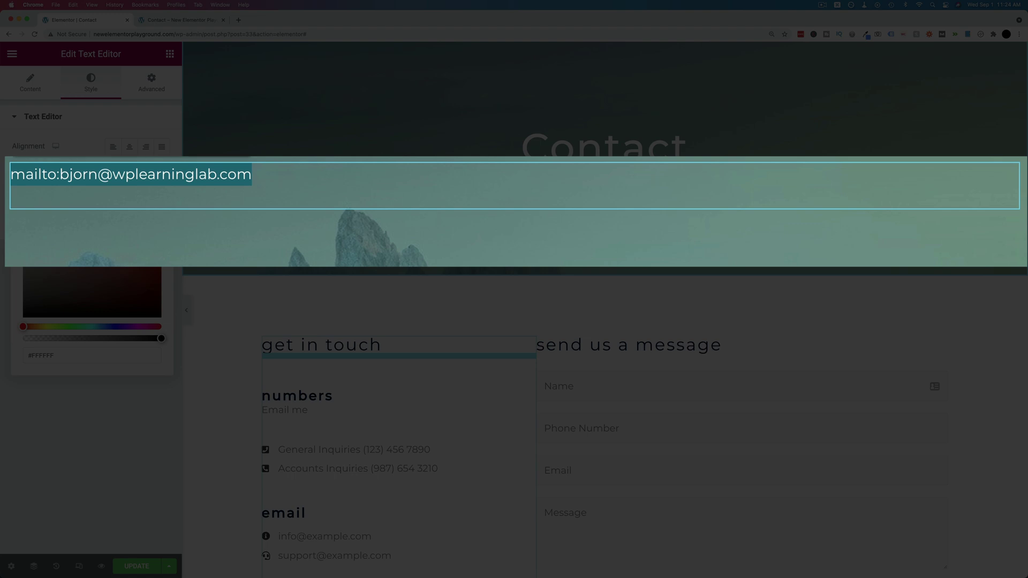
Step: Undo the deletions to bring back the cc, bcc, subject and body parameters
{"action": "key", "text": "super+z"}
{"action": "key", "text": "super+shift+z"}
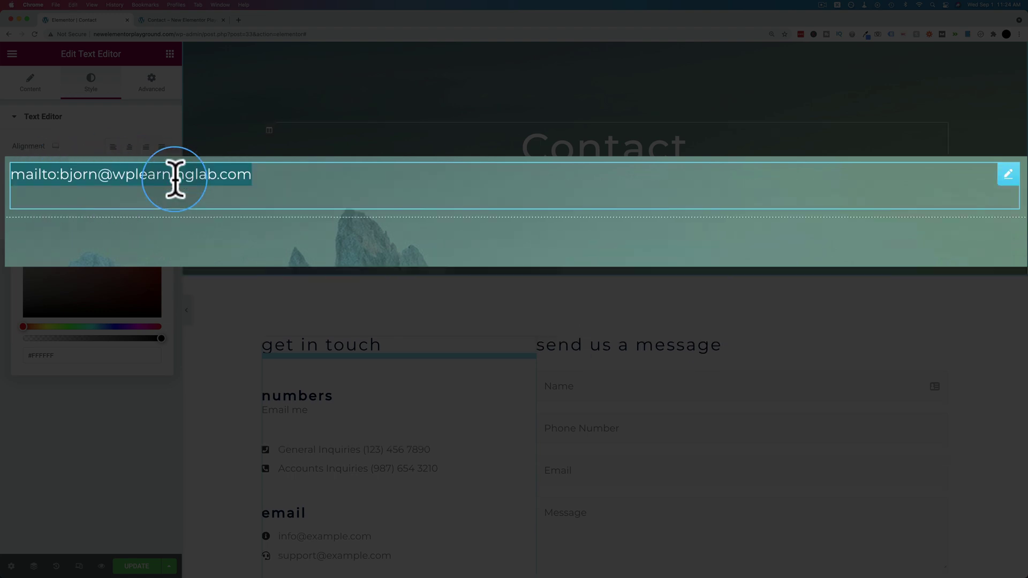
{"action": "key", "text": "super+z"}
{"action": "key", "text": "super+z"}
{"action": "key", "text": "super+z"}
{"action": "key", "text": "super+z"}
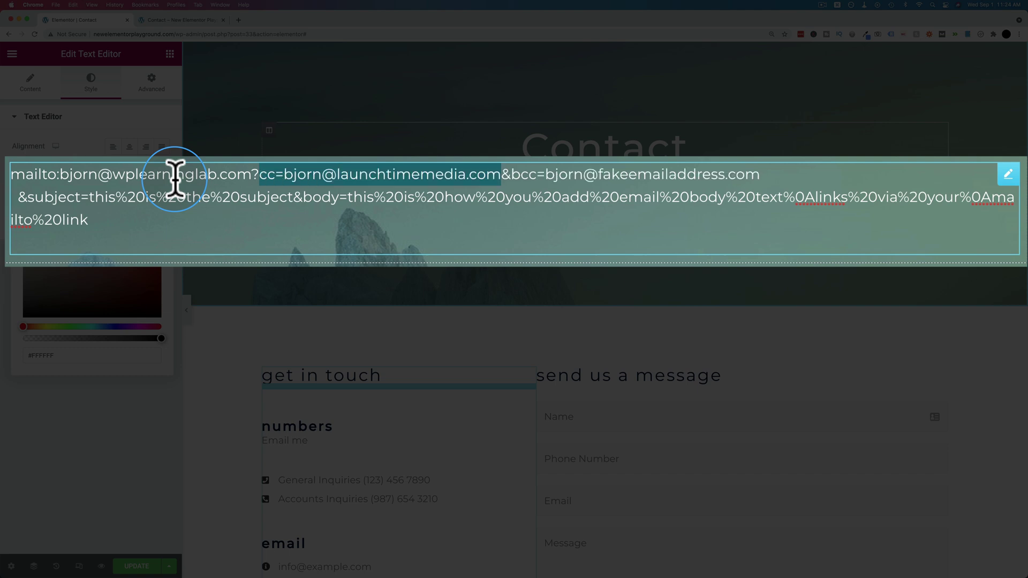
Step: Delete everything from cc= onward, leaving just the mailto: prefix and main recipient address
{"action": "left_click", "coordinate": [374, 198]}
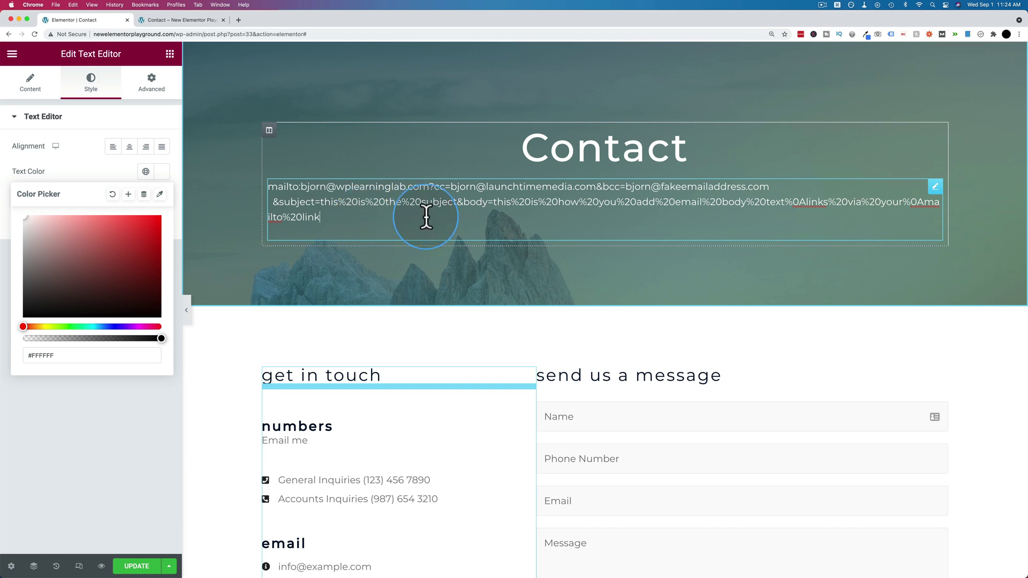
{"action": "left_click_drag", "start_coordinate": [424, 214], "coordinate": [432, 187]}
{"action": "key", "text": "BackSpace"}
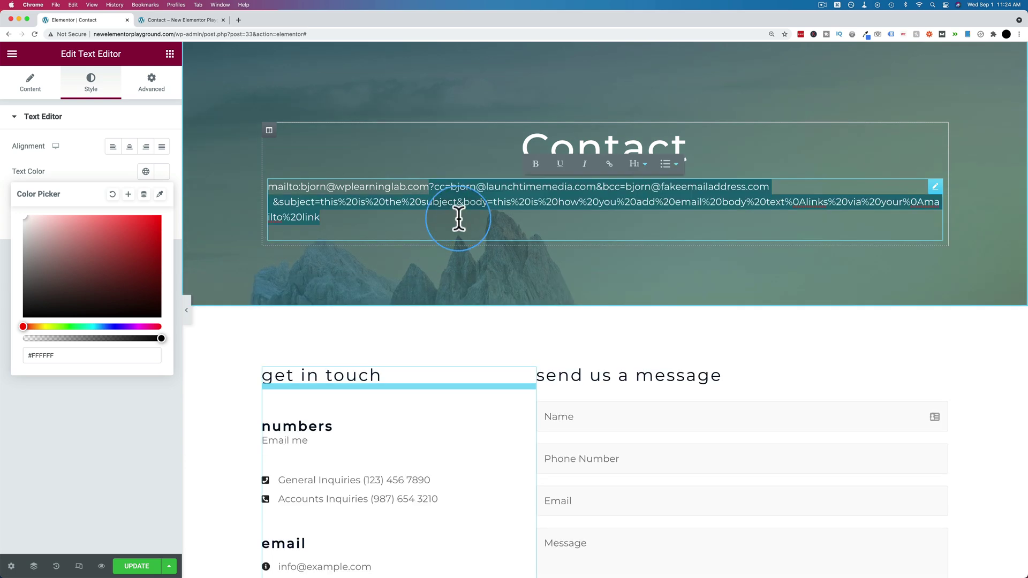
Step: In the text block's HTML, replace the 'Email me' link text with the recipient's e-mail address
{"action": "left_click", "coordinate": [459, 218]}
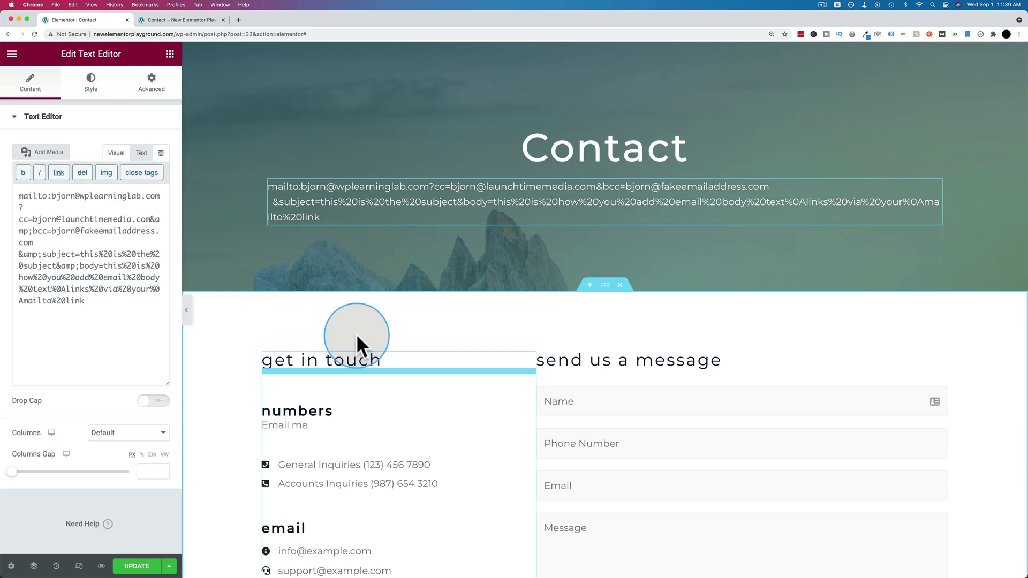
{"action": "scroll", "coordinate": [262, 335], "scroll_direction": "down", "scroll_amount": 3}
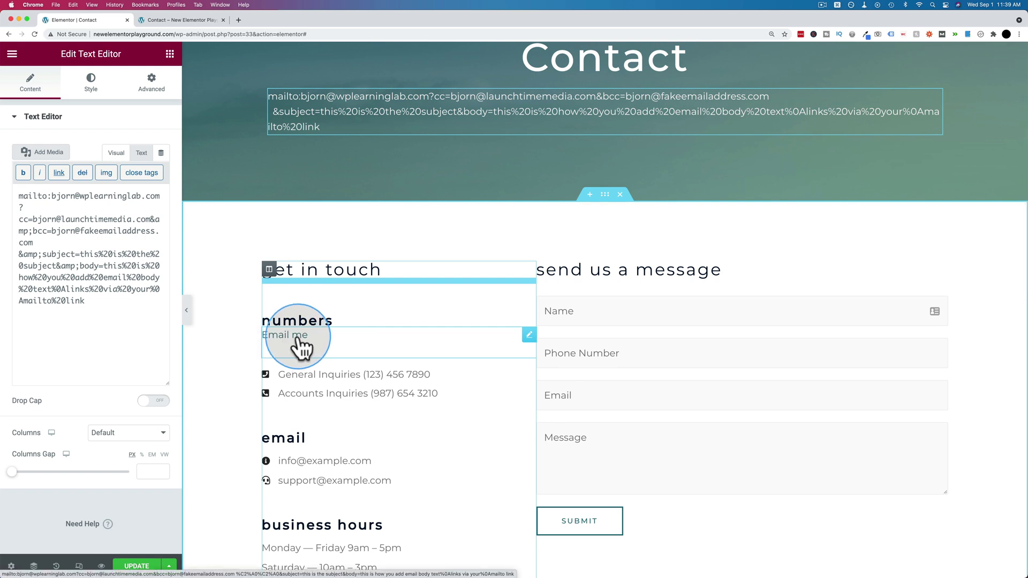
{"action": "left_click", "coordinate": [297, 338]}
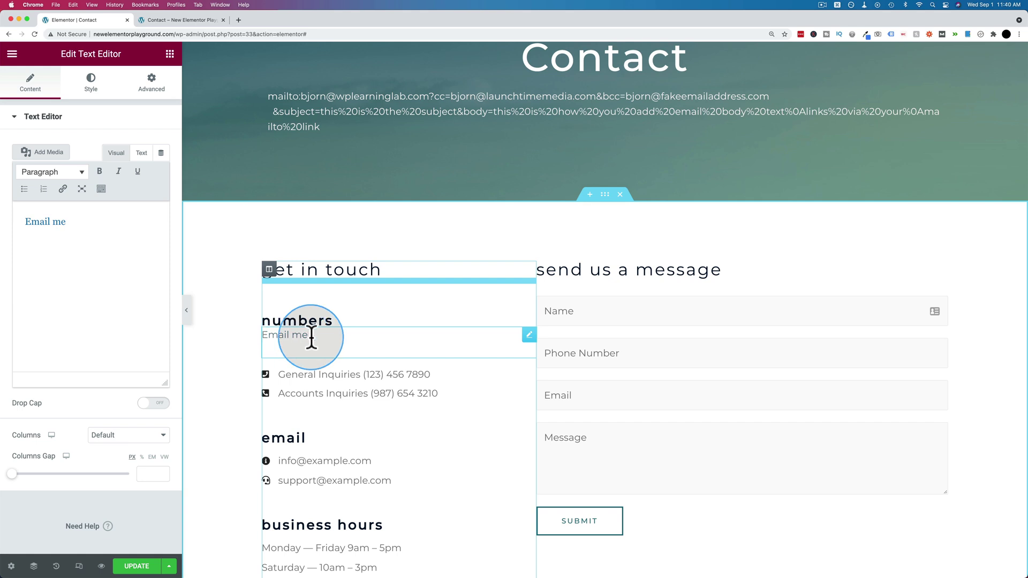
{"action": "left_click", "coordinate": [329, 336]}
{"action": "left_click_drag", "start_coordinate": [329, 336], "coordinate": [259, 334]}
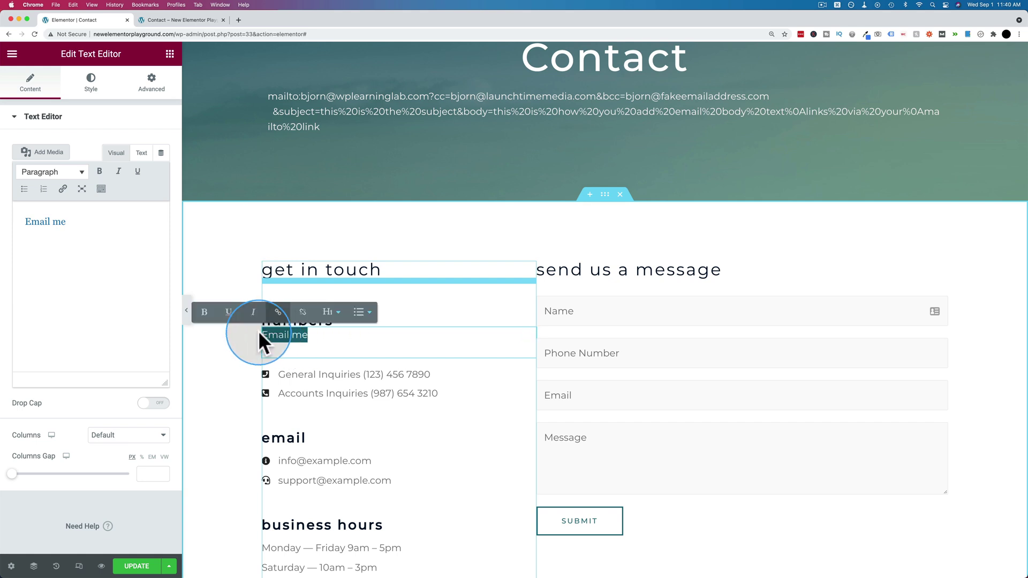
{"action": "left_click", "coordinate": [141, 155]}
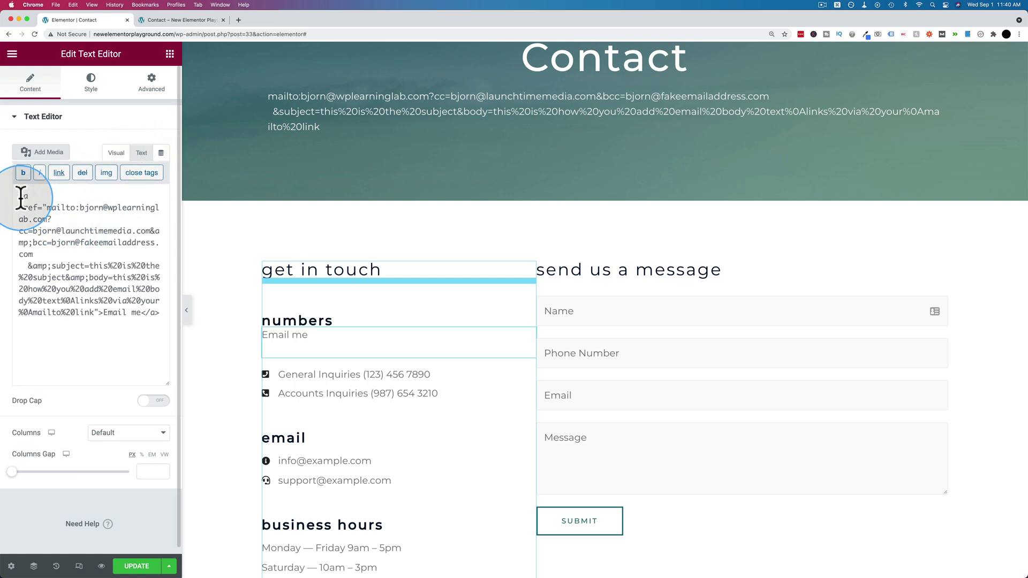
{"action": "left_click_drag", "start_coordinate": [19, 196], "coordinate": [102, 315]}
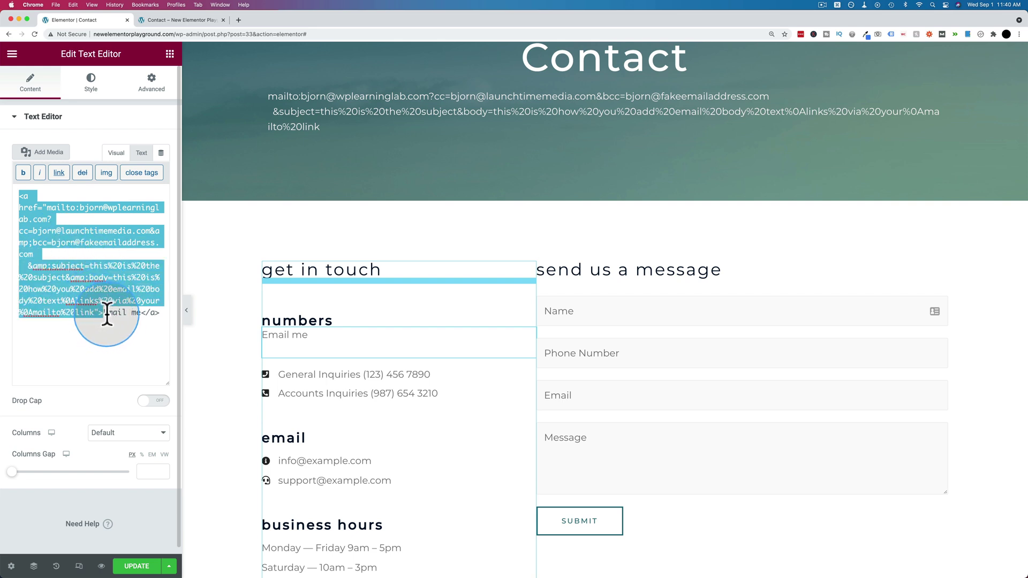
{"action": "left_click", "coordinate": [103, 316]}
{"action": "left_click_drag", "start_coordinate": [104, 316], "coordinate": [141, 316]}
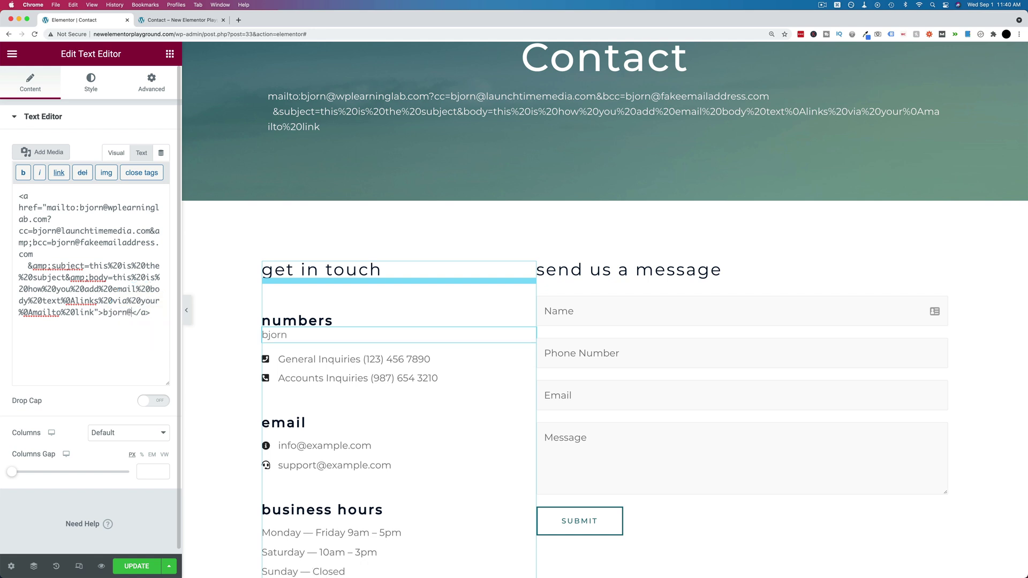
{"action": "left_click", "coordinate": [343, 344]}
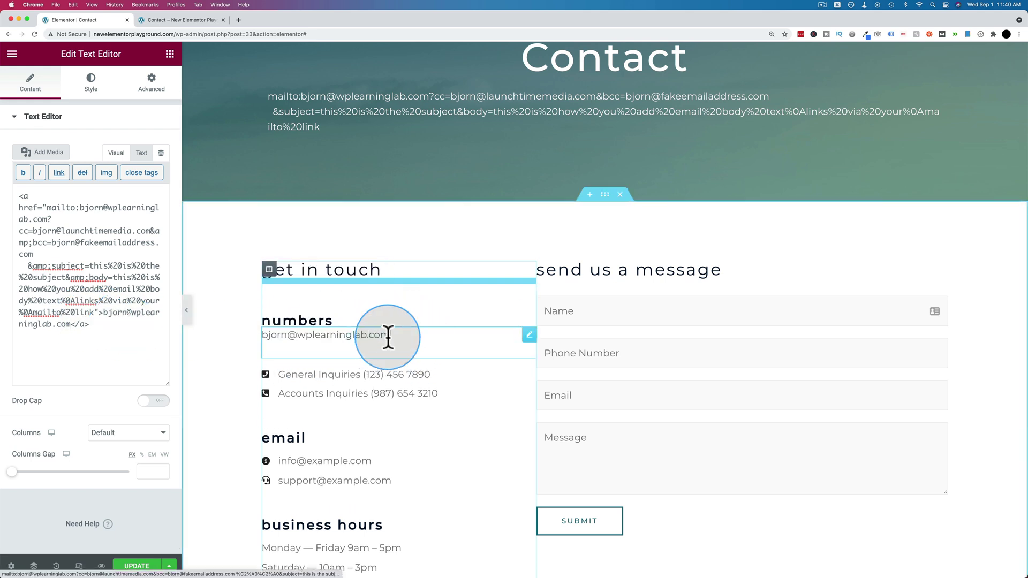
Step: Retype the recipient's e-mail address as plain, unlinked text under the numbers heading
{"action": "left_click_drag", "start_coordinate": [391, 337], "coordinate": [276, 334]}
{"action": "key", "text": "BackSpace"}
{"action": "left_click", "coordinate": [96, 237]}
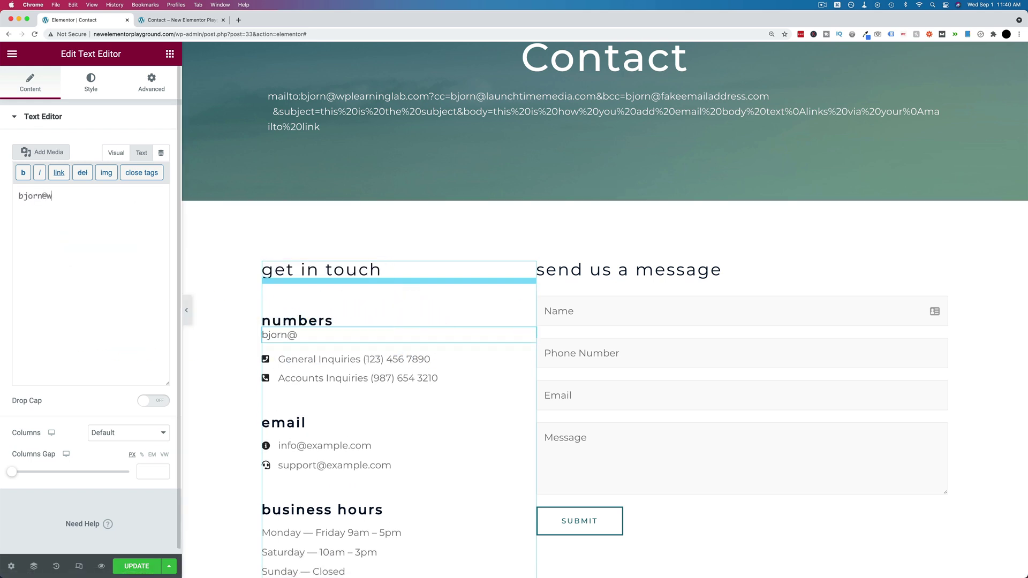
{"action": "key", "text": "super+a"}
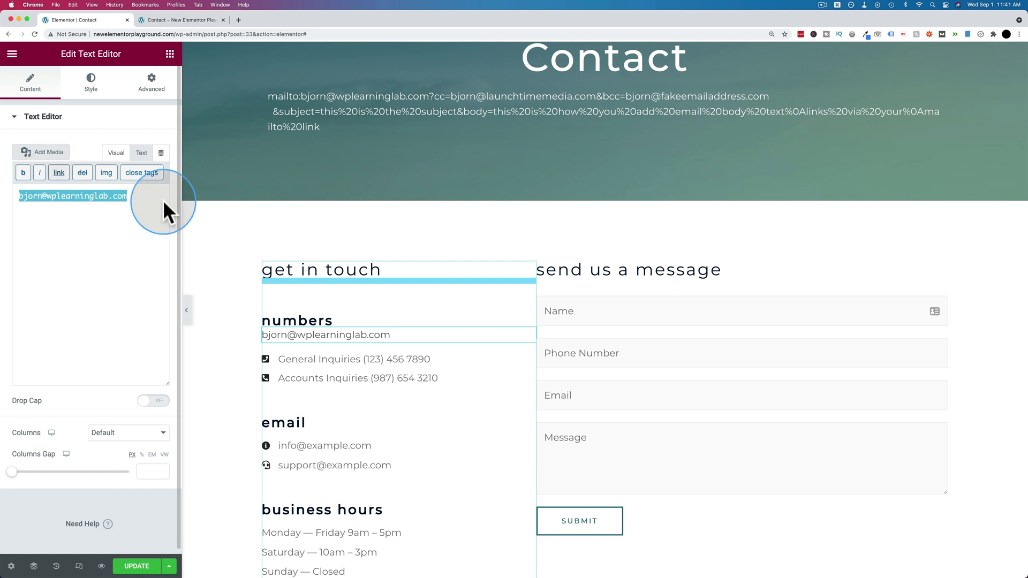
Step: Link the address to the full mailto URL with cc, bcc, subject and body, then return to Visual view
{"action": "left_click_drag", "start_coordinate": [404, 345], "coordinate": [261, 336]}
{"action": "left_click", "coordinate": [332, 311]}
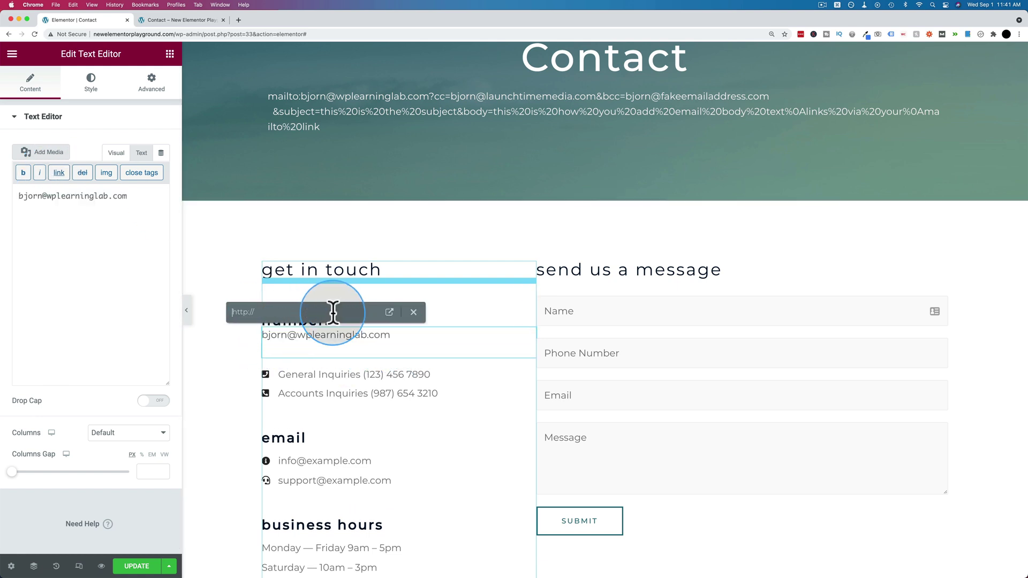
{"action": "key", "text": "super+v"}
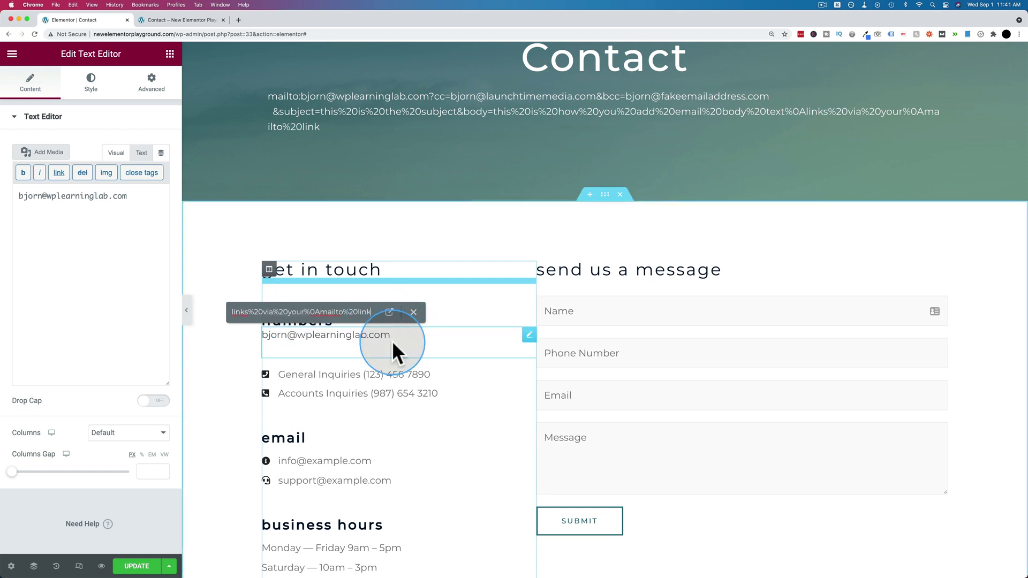
{"action": "key", "text": "Return"}
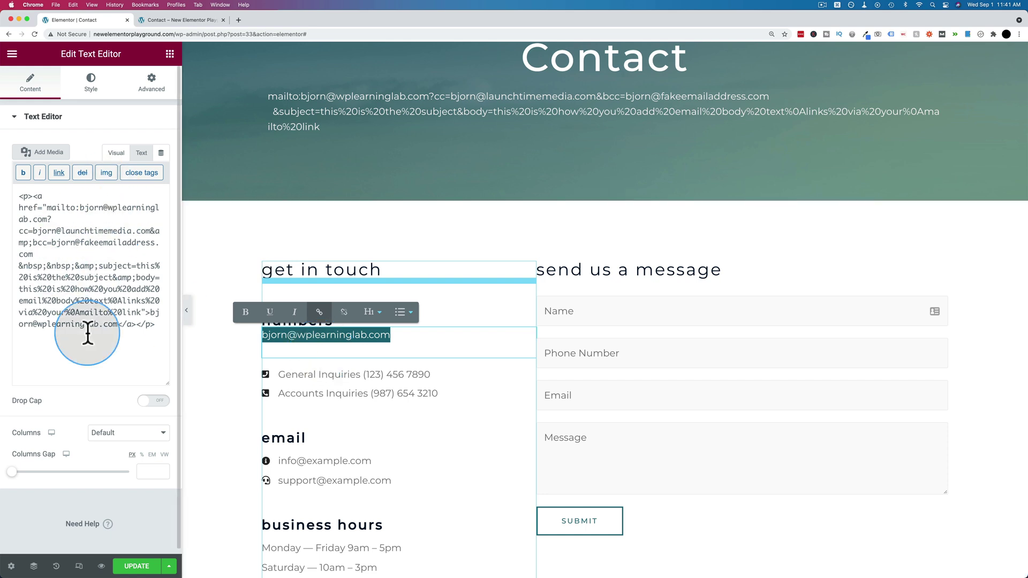
{"action": "left_click", "coordinate": [116, 154]}
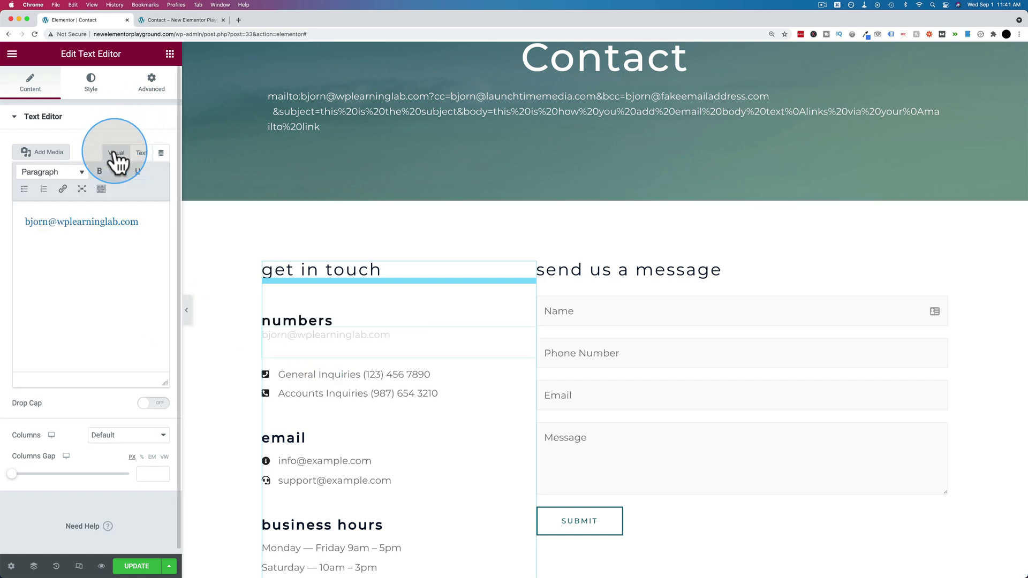